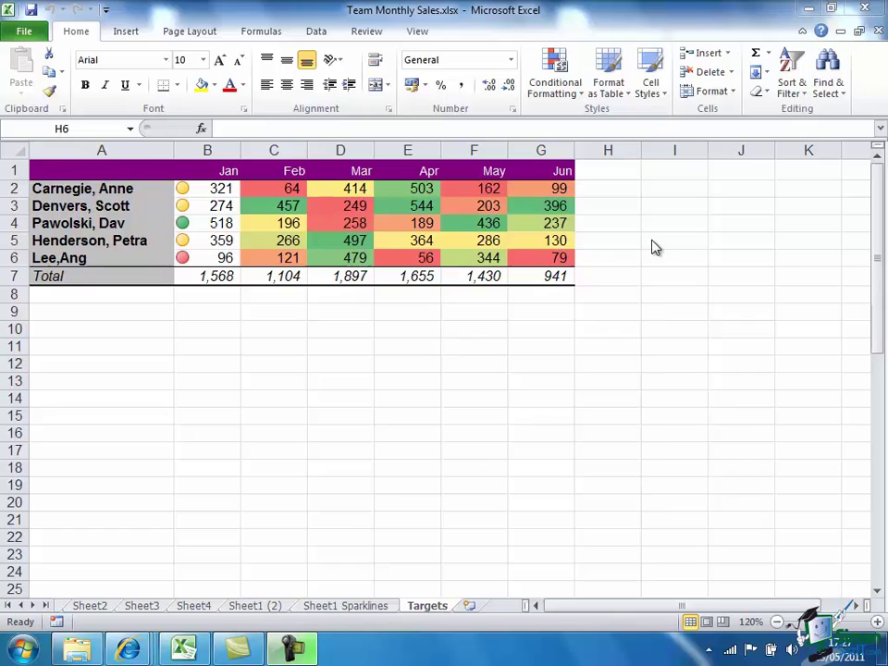
- Delete the Jun column (column G) from the sales table
{"action": "left_click", "coordinate": [582, 103]}
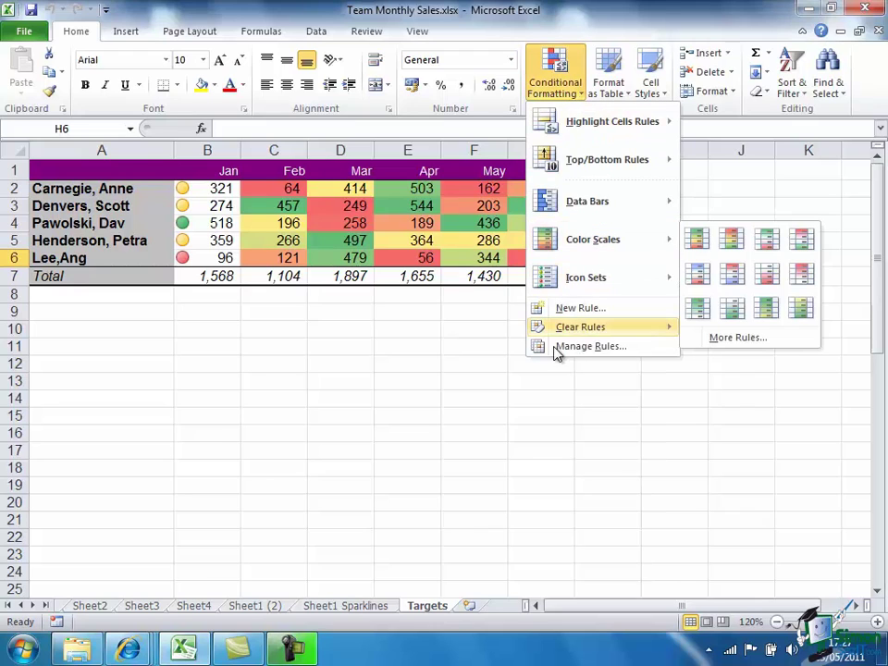
{"action": "left_click", "coordinate": [476, 299]}
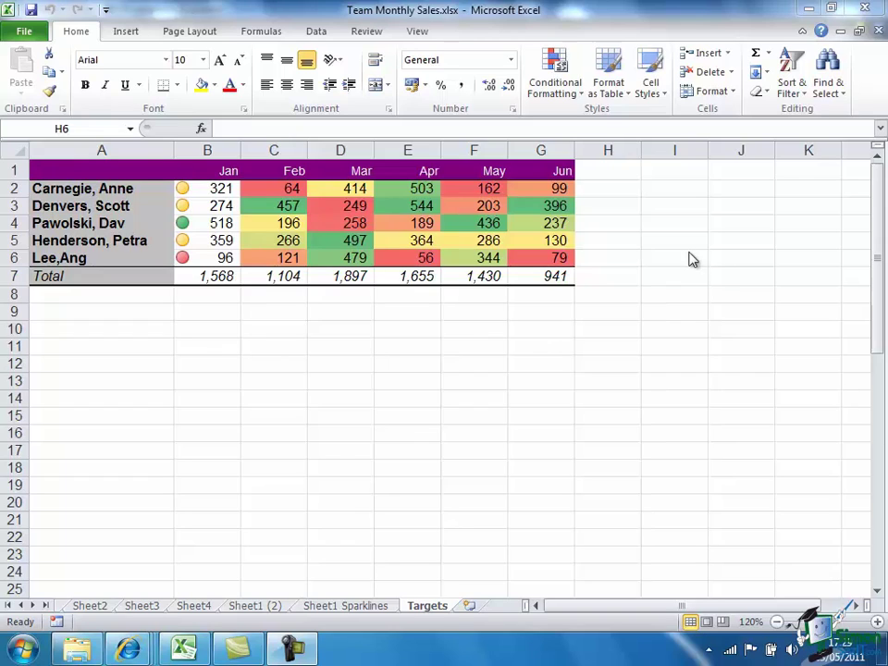
{"action": "left_click", "coordinate": [542, 149]}
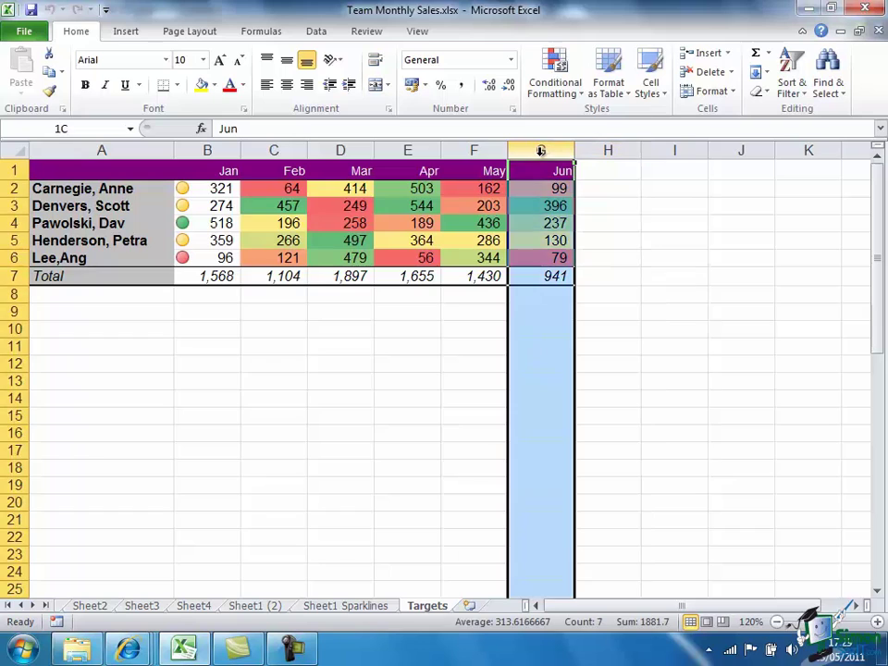
{"action": "right_click", "coordinate": [541, 149]}
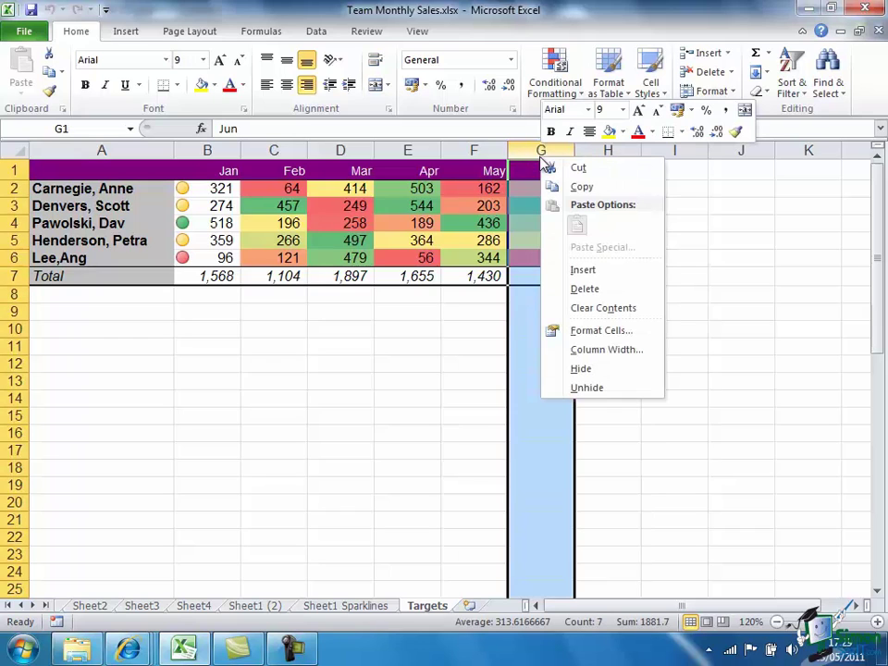
{"action": "left_click", "coordinate": [603, 288]}
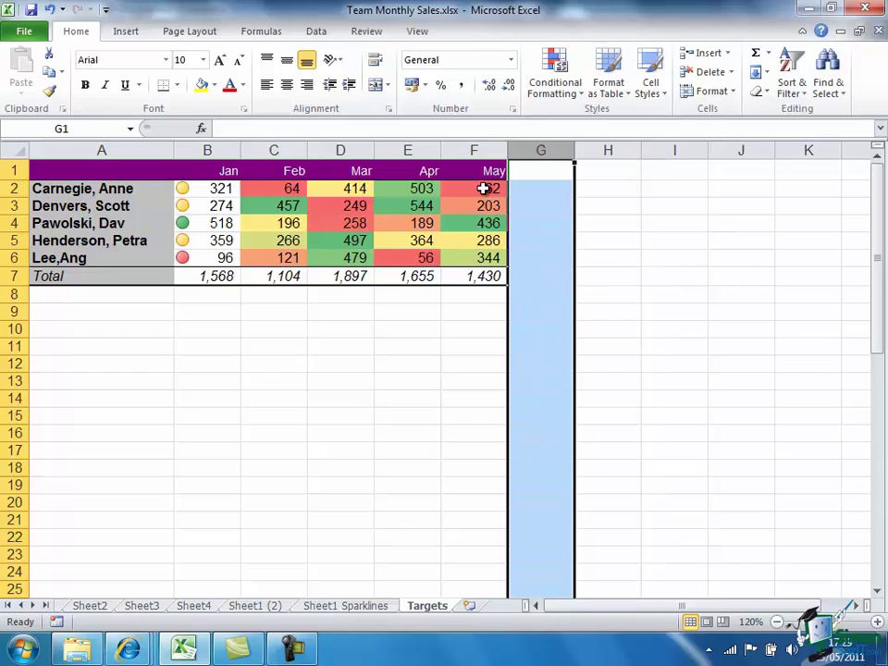
- Remove the Graded Color Scale conditional formatting rule from the May figures F2:F6
{"action": "left_click_drag", "start_coordinate": [483, 188], "coordinate": [487, 263]}
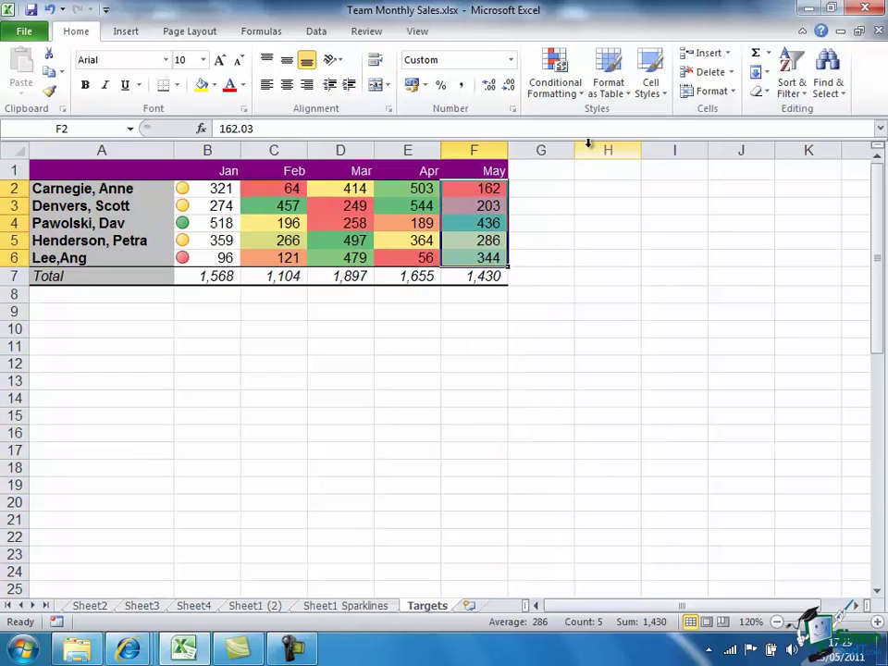
{"action": "left_click", "coordinate": [555, 83]}
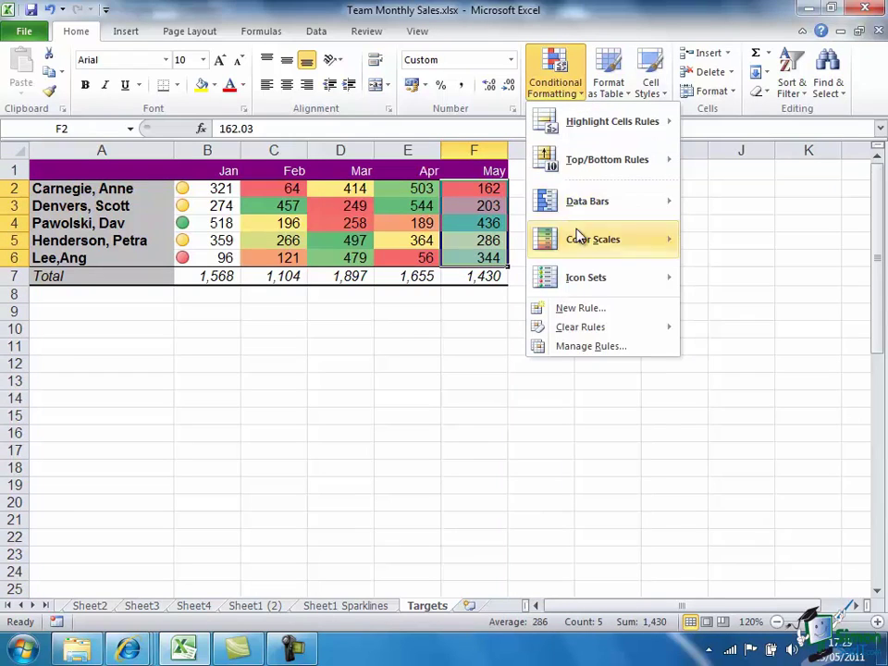
{"action": "left_click", "coordinate": [589, 346]}
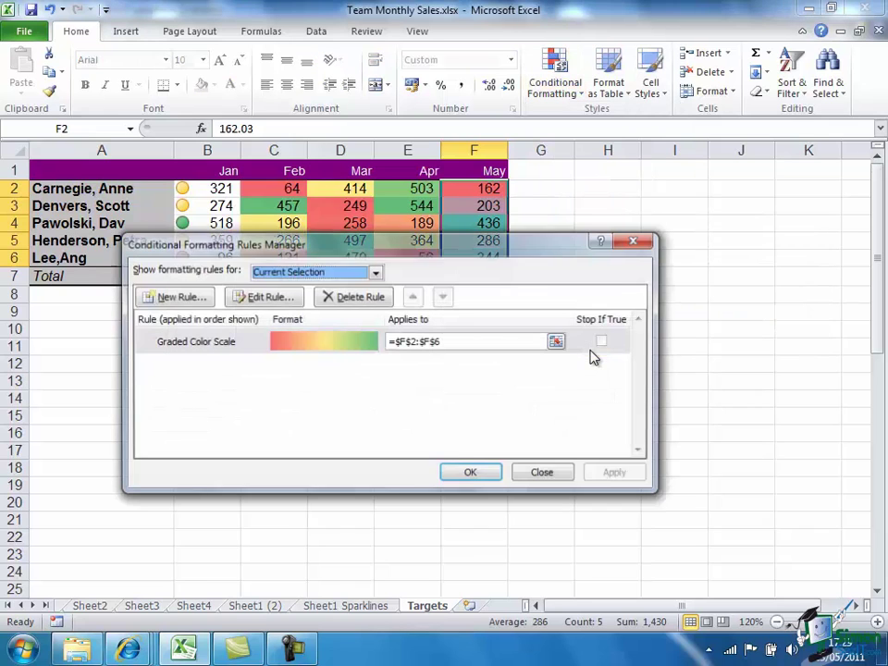
{"action": "left_click", "coordinate": [229, 342]}
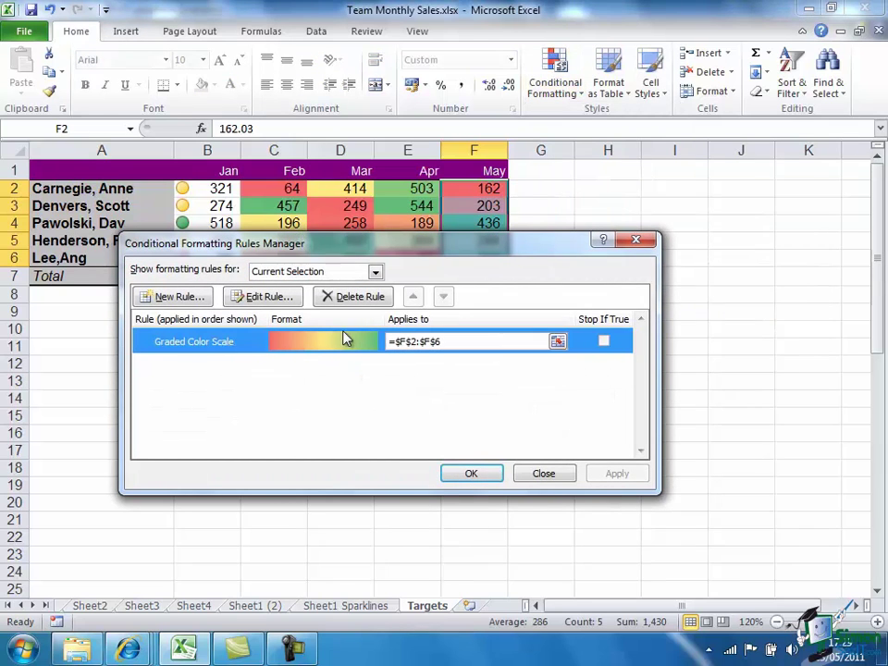
{"action": "left_click", "coordinate": [351, 296]}
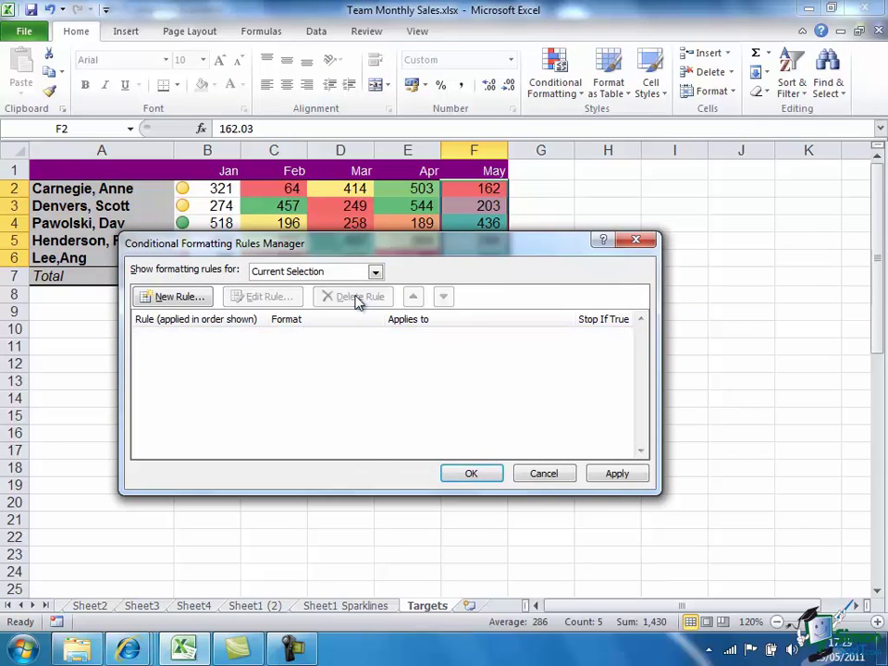
{"action": "left_click", "coordinate": [472, 474]}
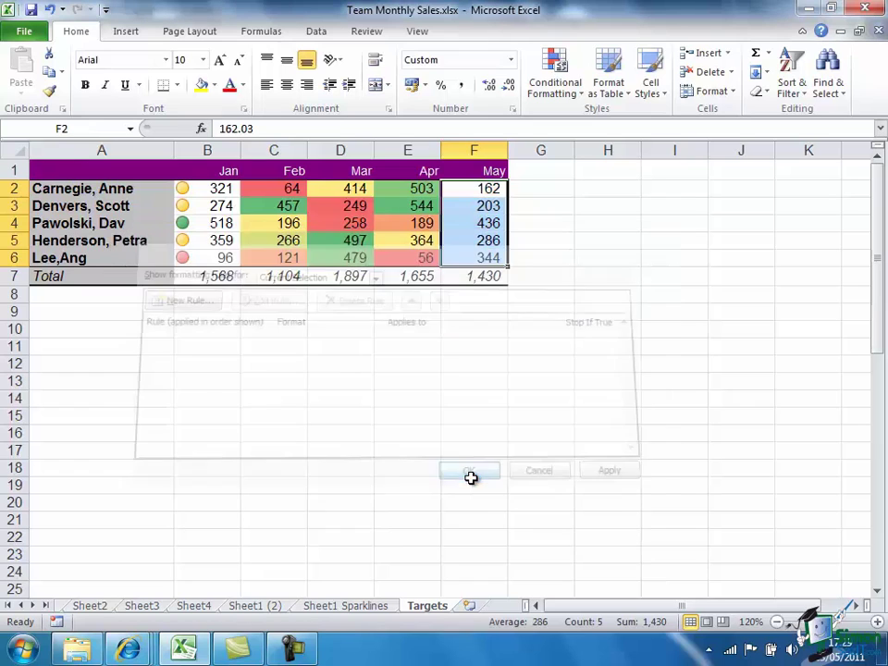
- Enter target 300 in G2, and the headers 'Target' in G1 and 'Progress' in H1
{"action": "left_click", "coordinate": [553, 190]}
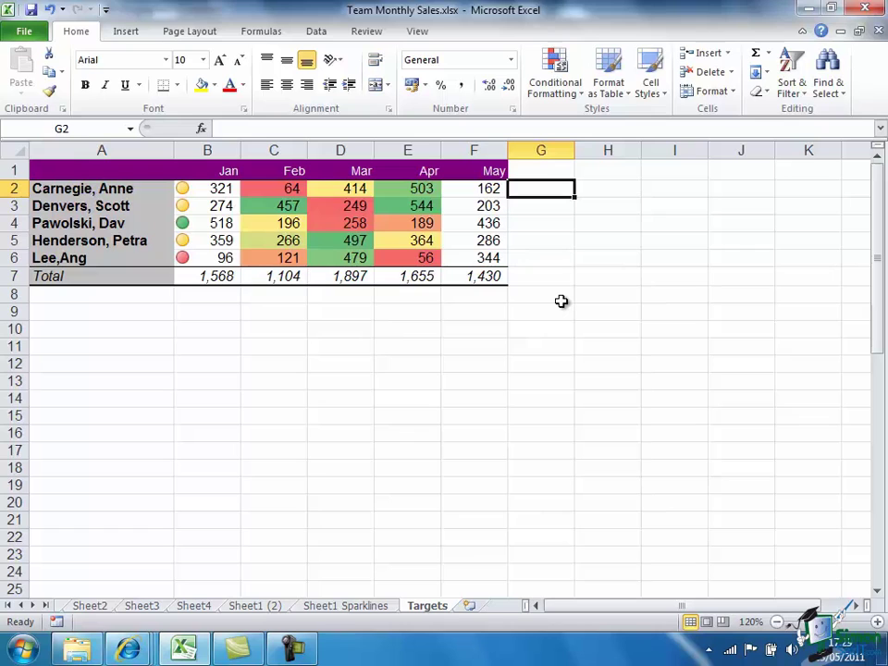
{"action": "type", "text": "300"}
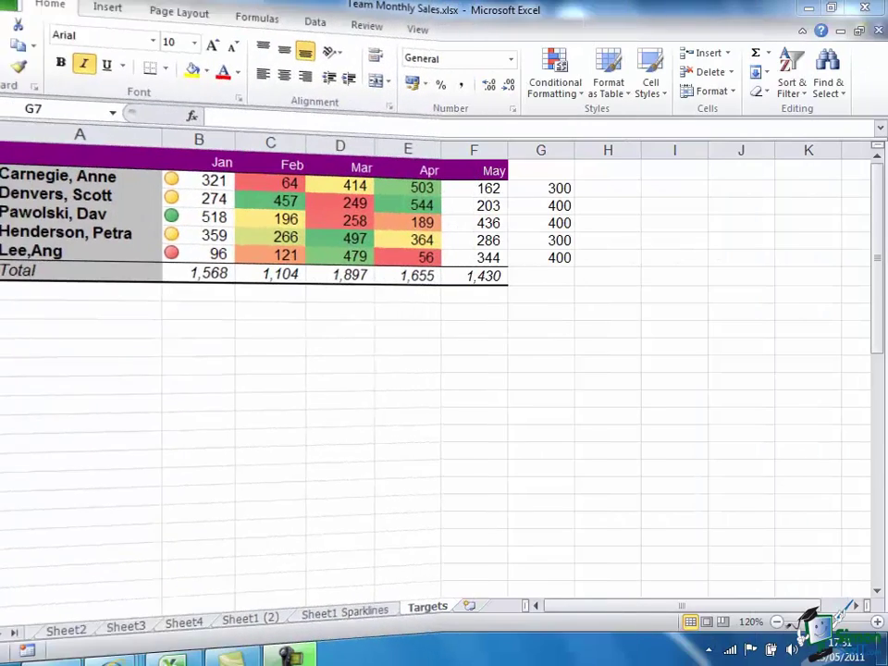
{"action": "left_click", "coordinate": [549, 171]}
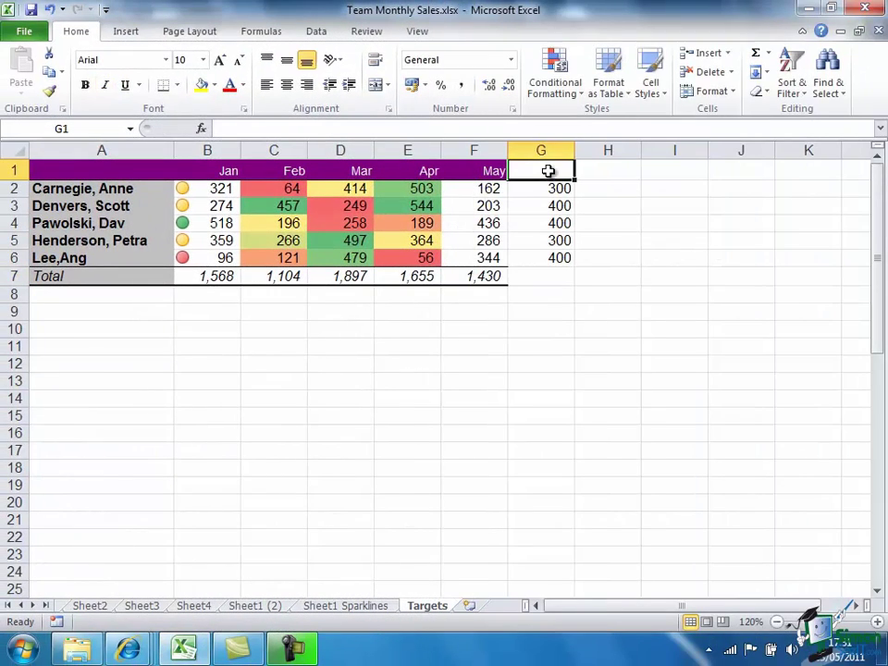
{"action": "type", "text": "Taregt"}
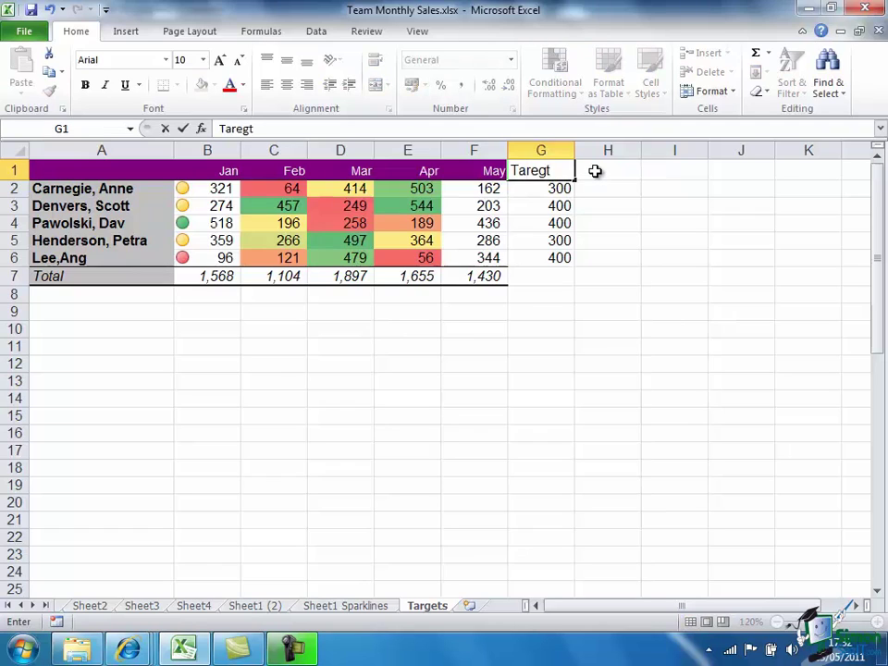
{"action": "key", "text": "BackSpace"}
{"action": "key", "text": "BackSpace"}
{"action": "key", "text": "BackSpace"}
{"action": "type", "text": "get"}
{"action": "left_click", "coordinate": [610, 170]}
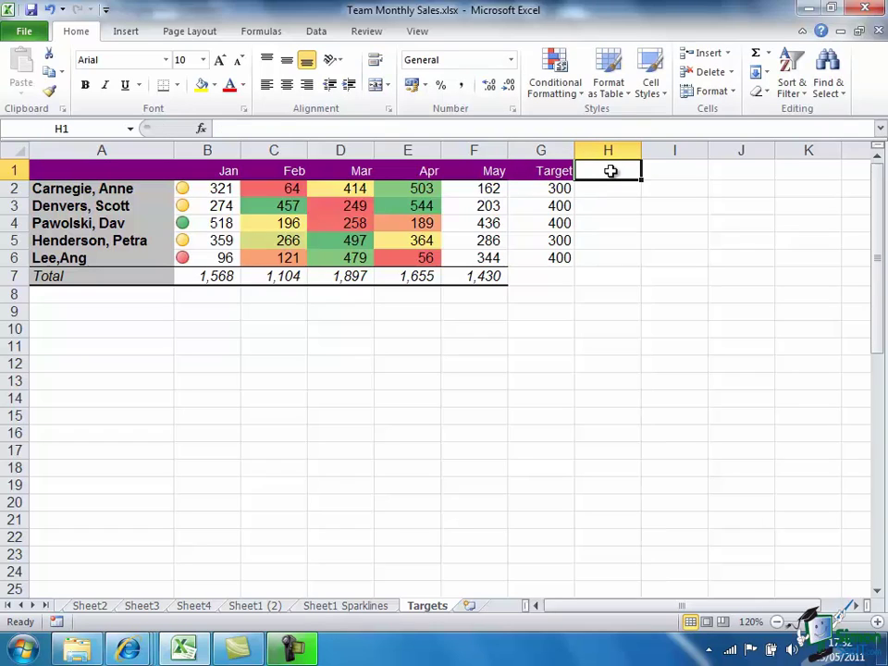
{"action": "type", "text": "Progress"}
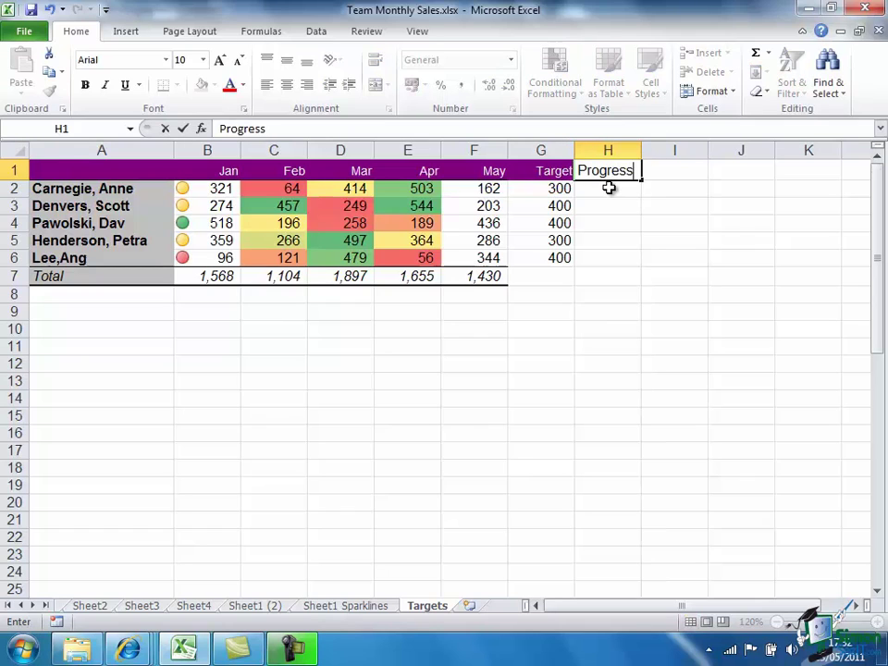
{"action": "left_click", "coordinate": [608, 188]}
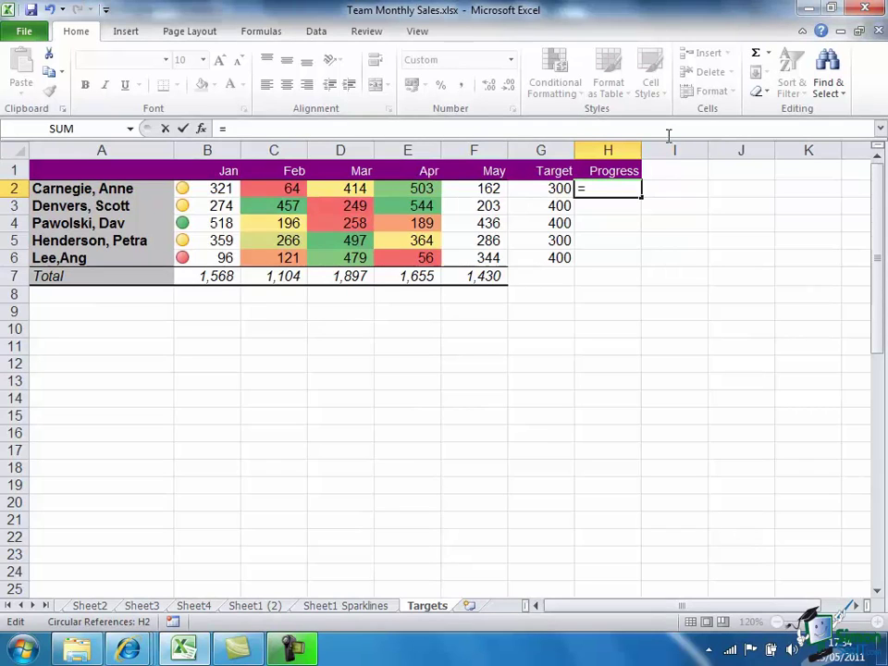
- Enter =F2/G2 in H2 and format it as a percentage with 0 decimal places
{"action": "type", "text": "F2/G2"}
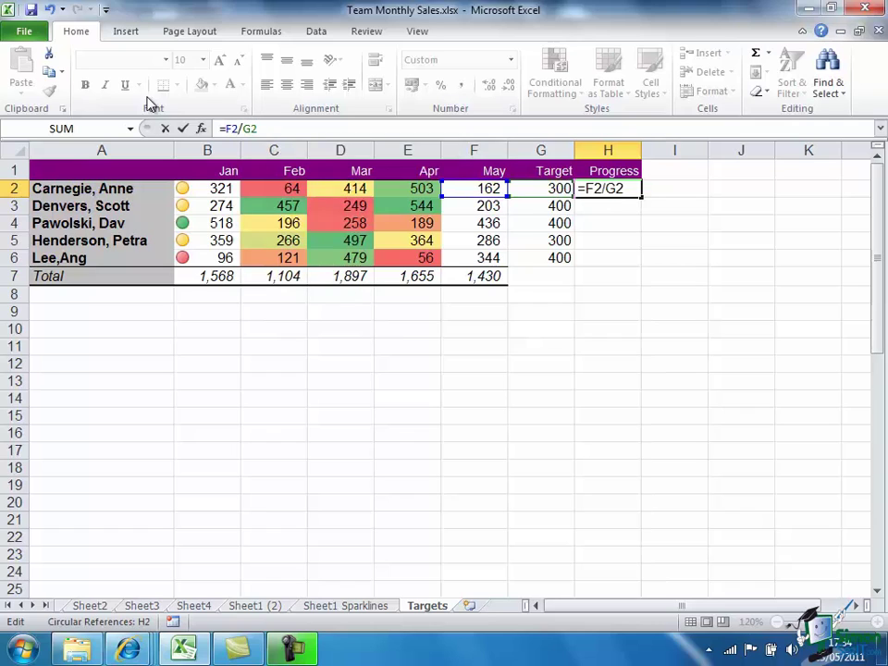
{"action": "left_click", "coordinate": [183, 128]}
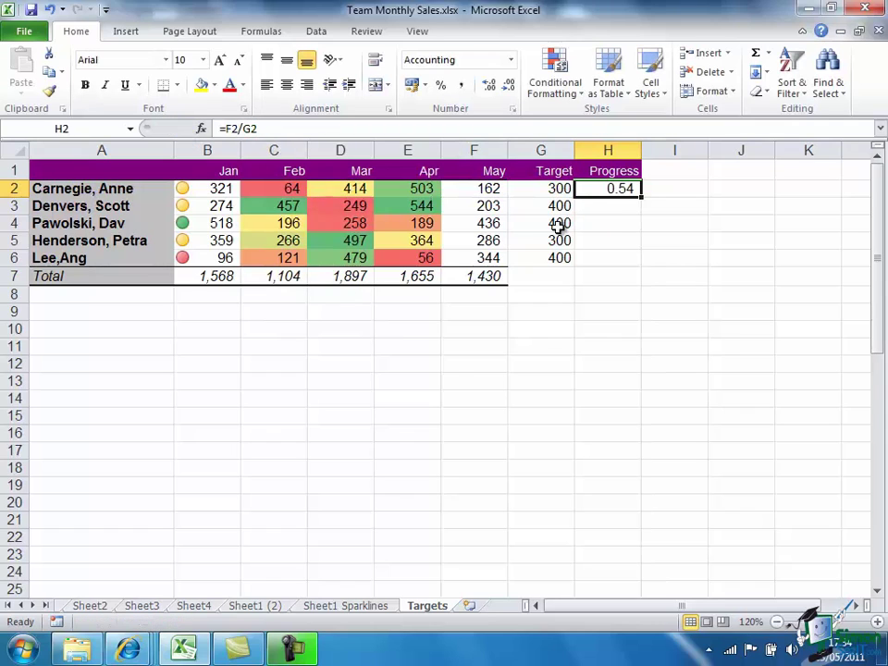
{"action": "right_click", "coordinate": [624, 194]}
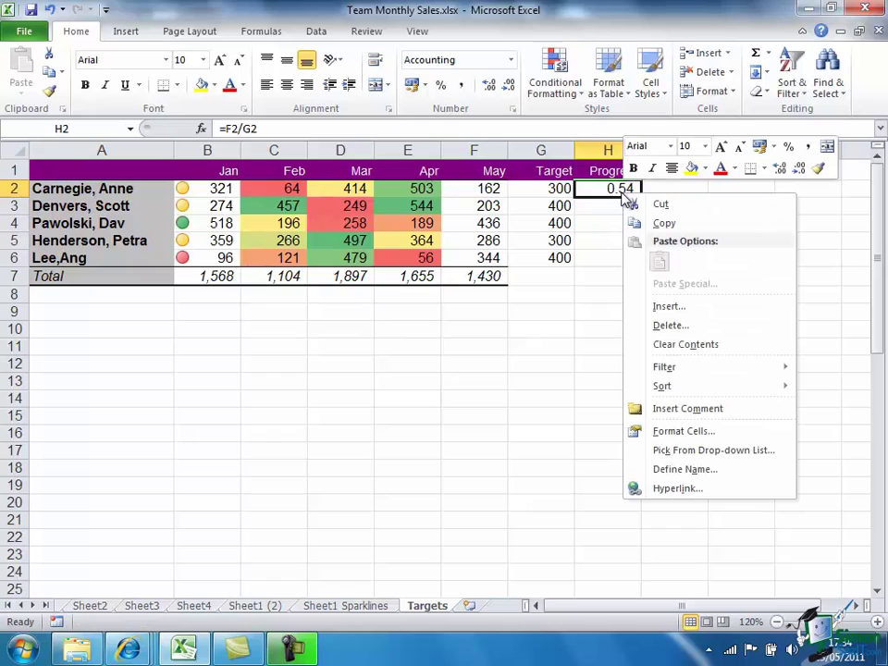
{"action": "left_click", "coordinate": [682, 435]}
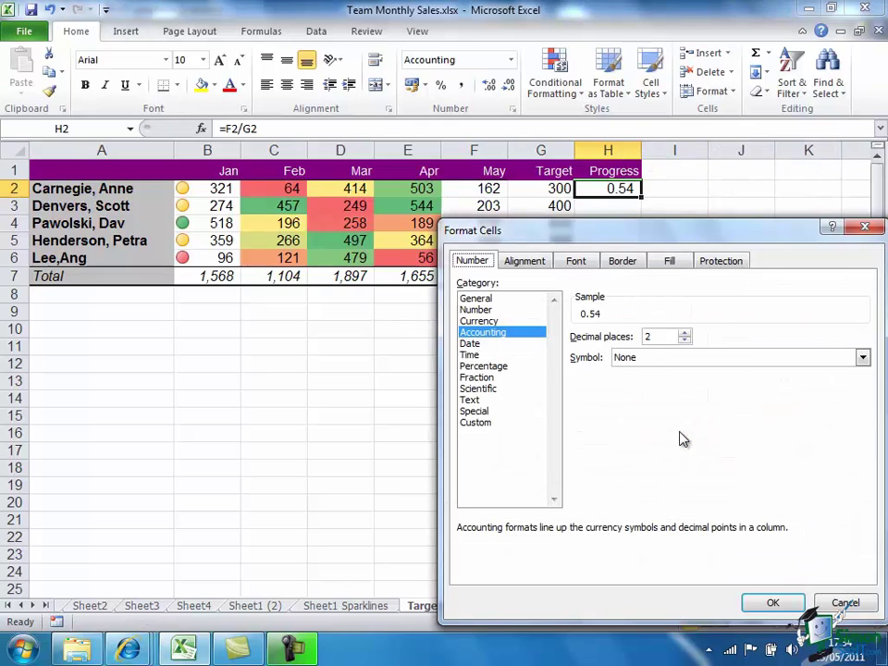
{"action": "left_click", "coordinate": [485, 368]}
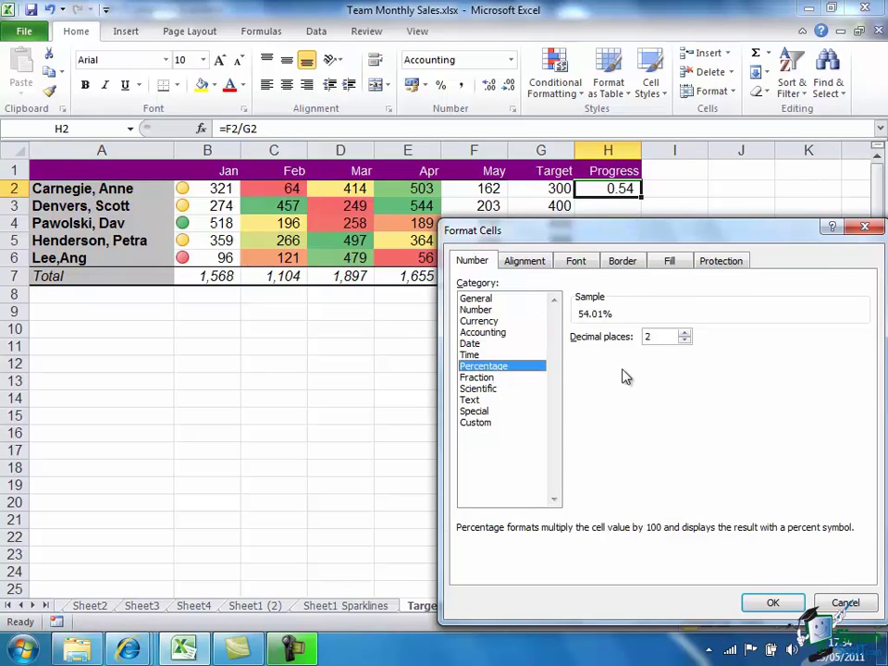
{"action": "left_click", "coordinate": [686, 341]}
{"action": "left_click", "coordinate": [686, 341]}
{"action": "left_click", "coordinate": [778, 604]}
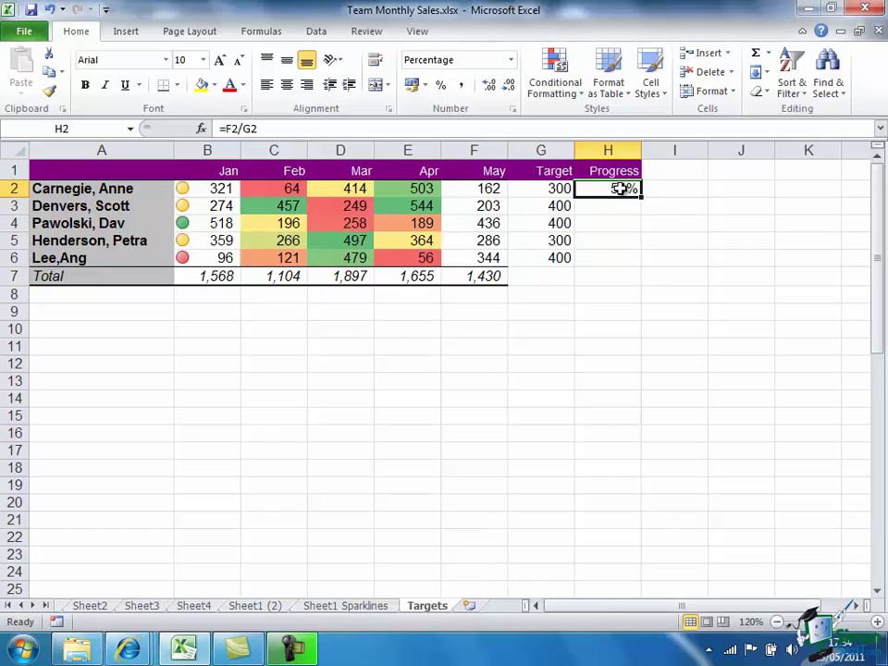
- Fill the progress formula down H2:H6, showing 54% to 109%
{"action": "left_click_drag", "start_coordinate": [619, 188], "coordinate": [625, 258]}
{"action": "key", "text": "ctrl+d"}
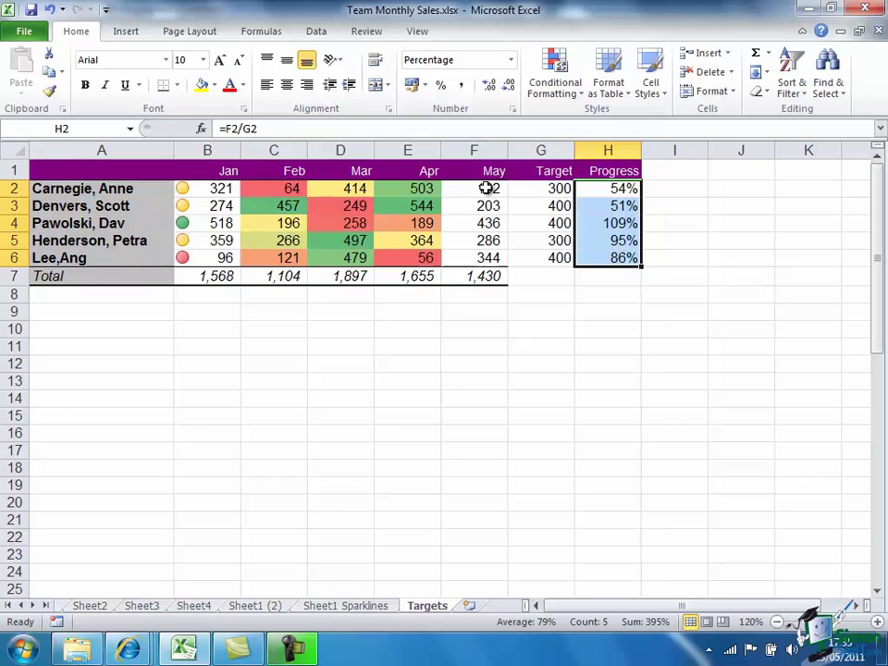
{"action": "left_click", "coordinate": [658, 260]}
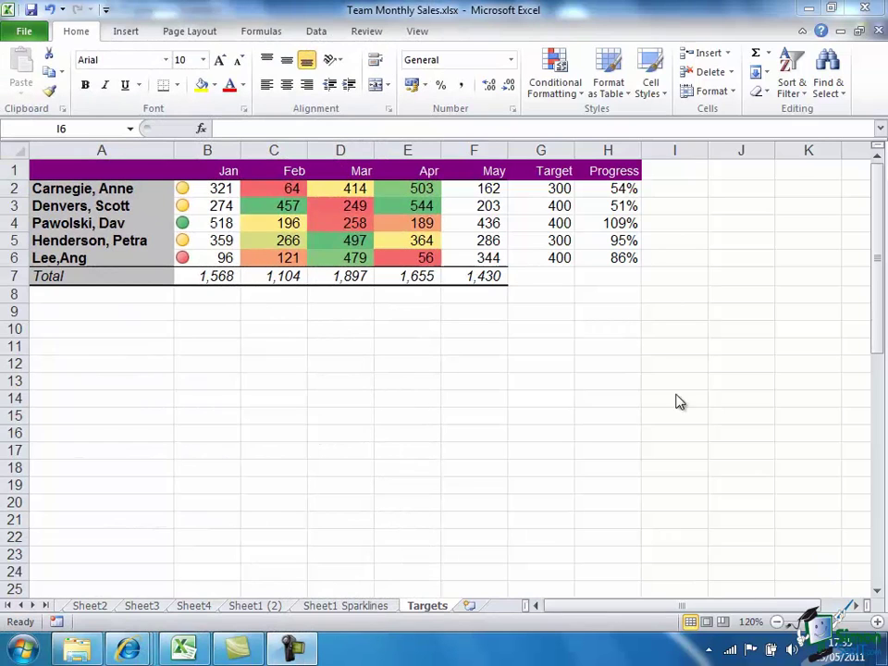
- Insert a Table Hierarchy SmartArt graphic from the Hierarchy category
{"action": "left_click", "coordinate": [127, 35]}
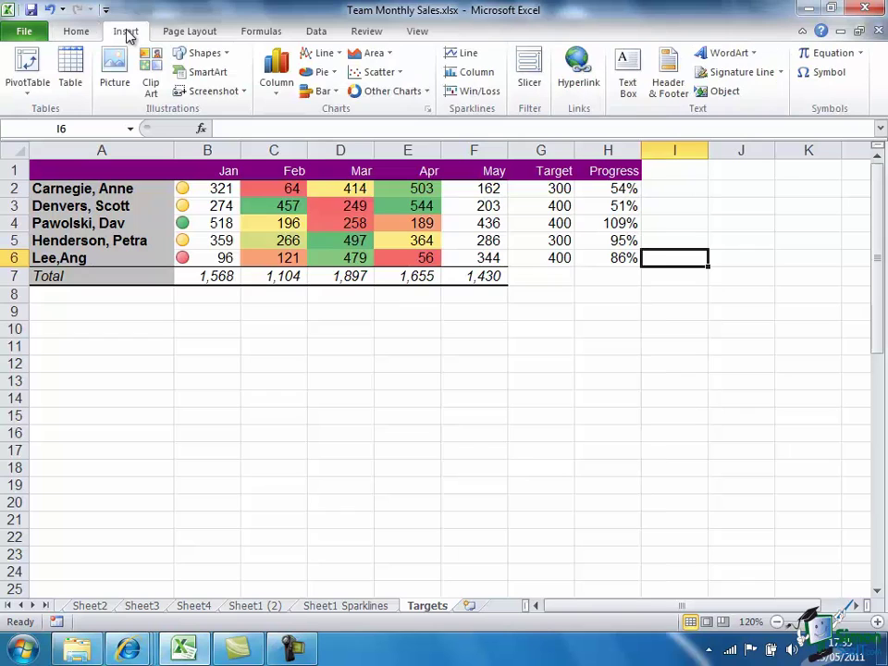
{"action": "left_click", "coordinate": [207, 74]}
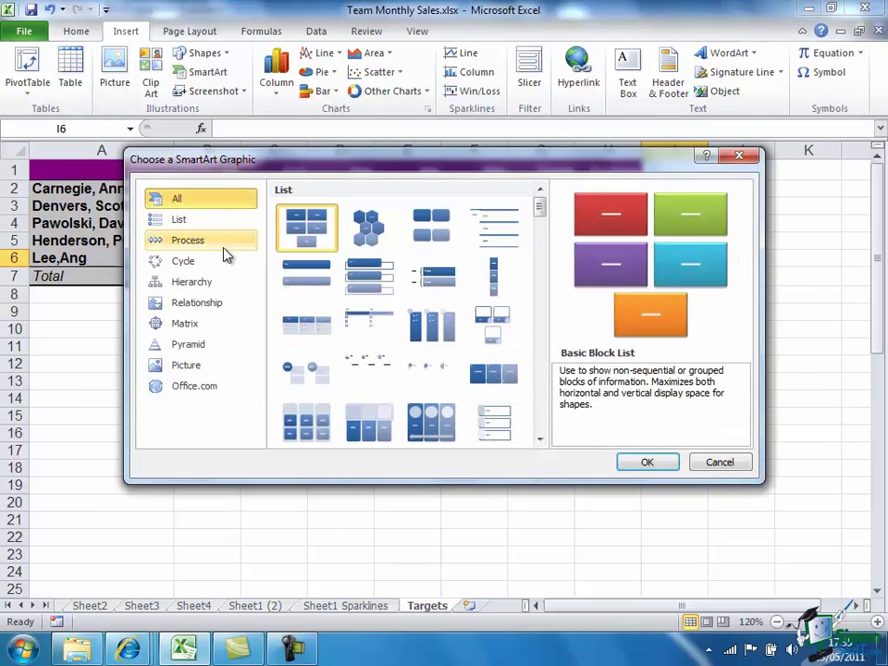
{"action": "left_click", "coordinate": [207, 290]}
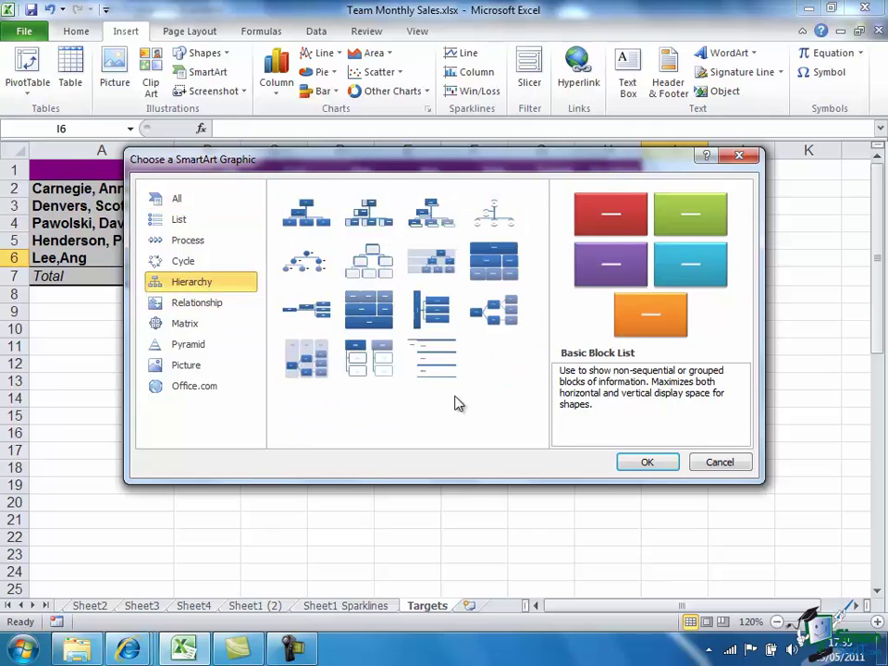
{"action": "left_click", "coordinate": [503, 262]}
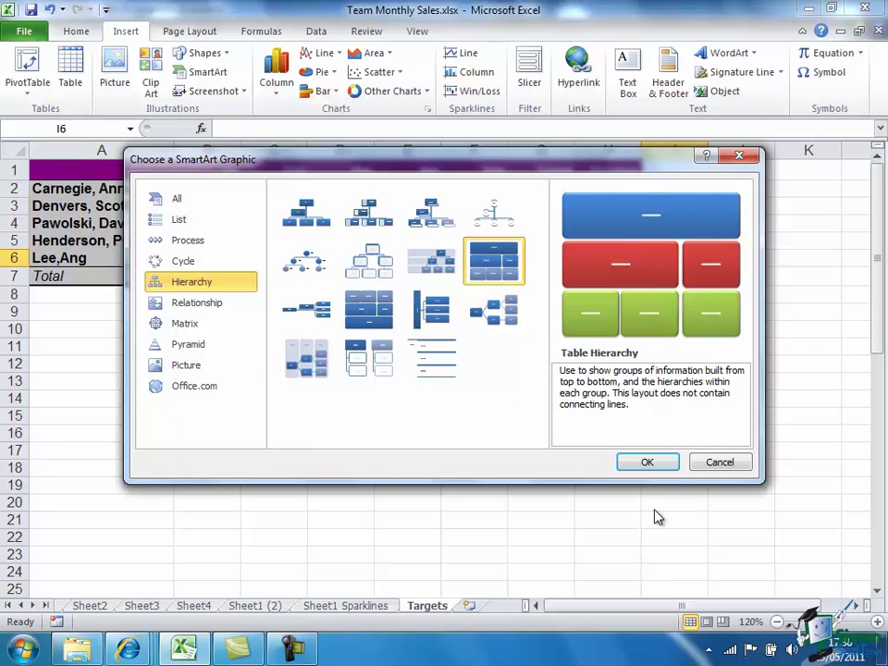
{"action": "left_click", "coordinate": [651, 464]}
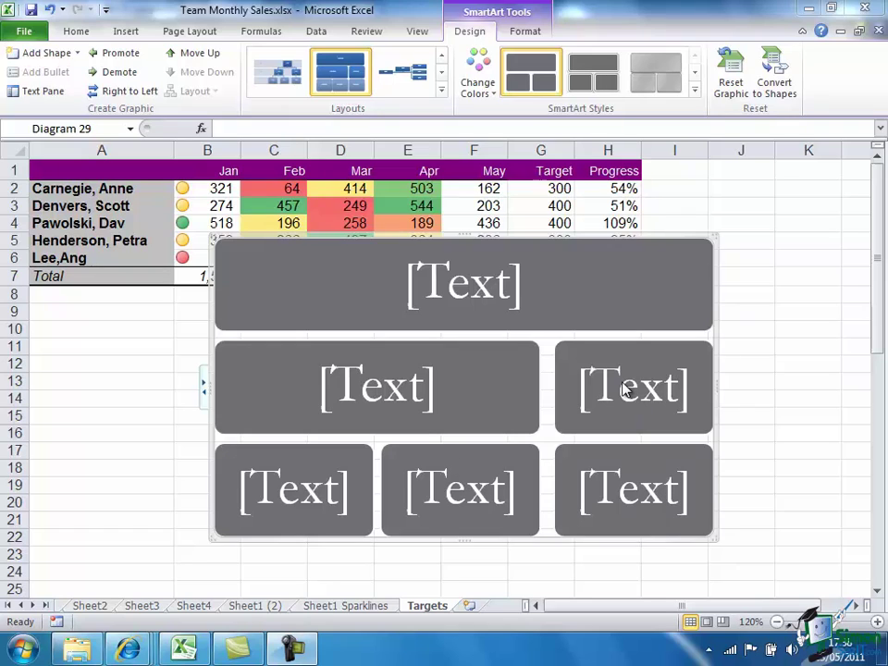
- Delete the bottom-middle box, then add a middle-row box after the left one with a box below
{"action": "left_click", "coordinate": [472, 460]}
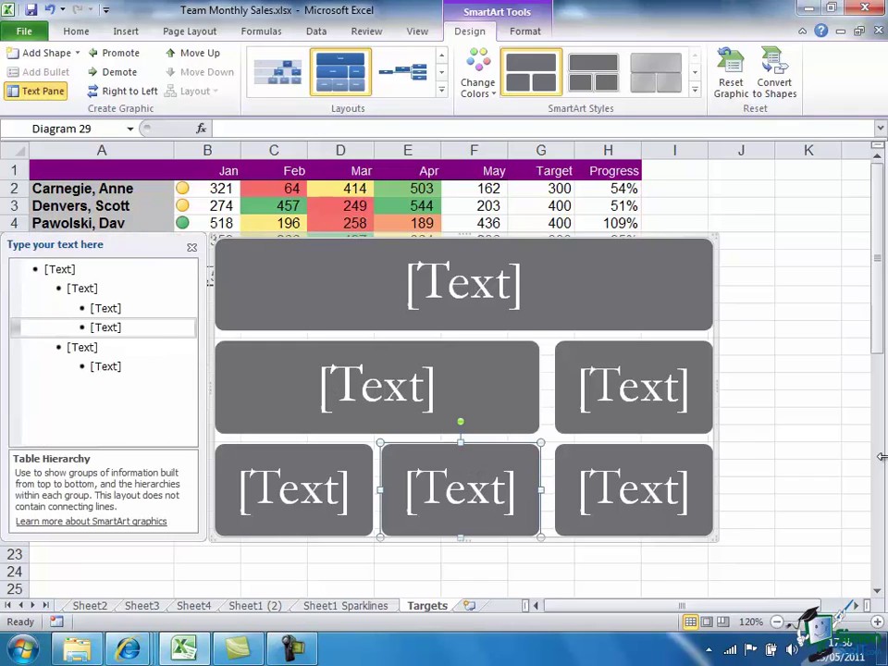
{"action": "key", "text": "Delete"}
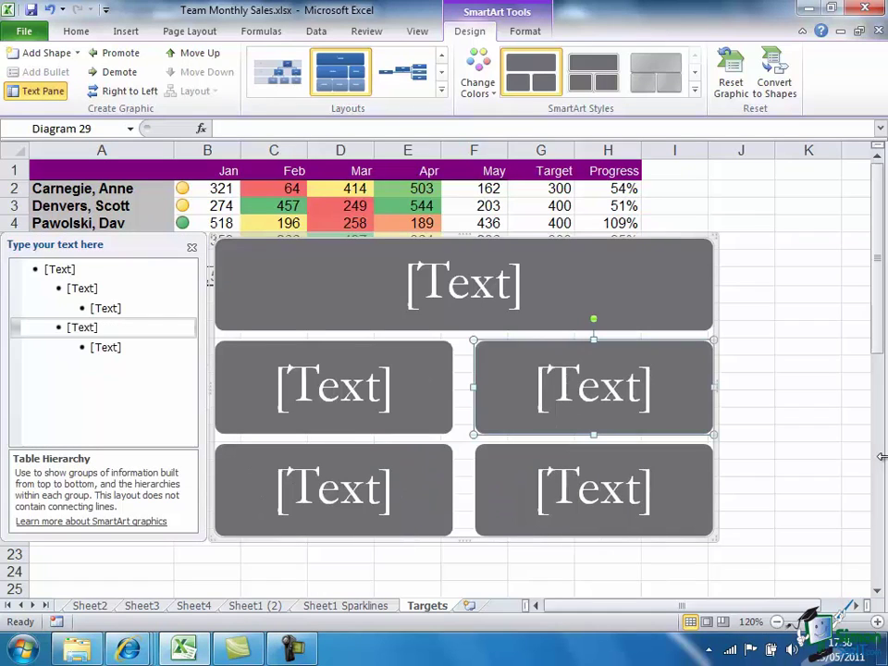
{"action": "left_click", "coordinate": [424, 374]}
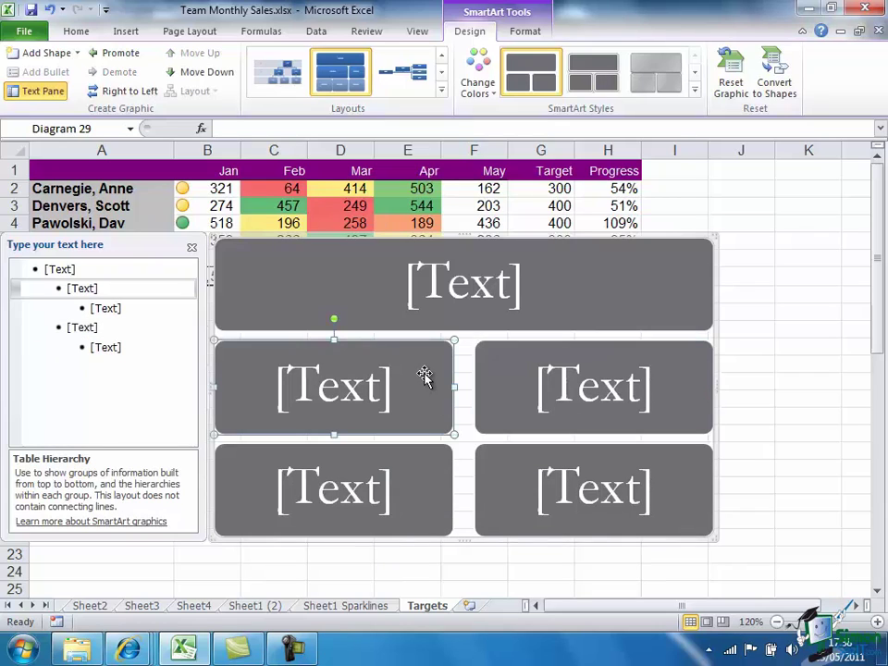
{"action": "left_click", "coordinate": [79, 56]}
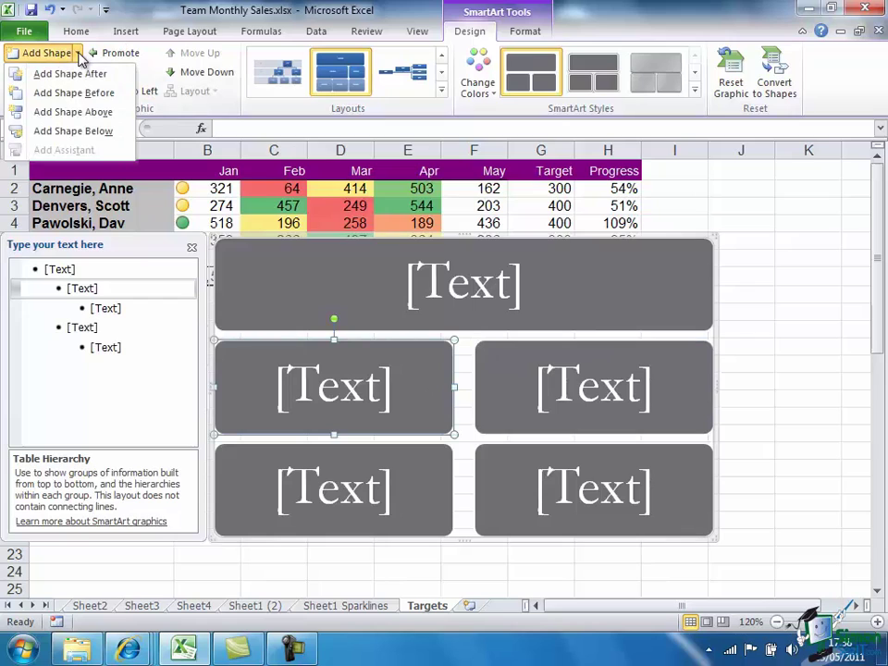
{"action": "left_click", "coordinate": [92, 74]}
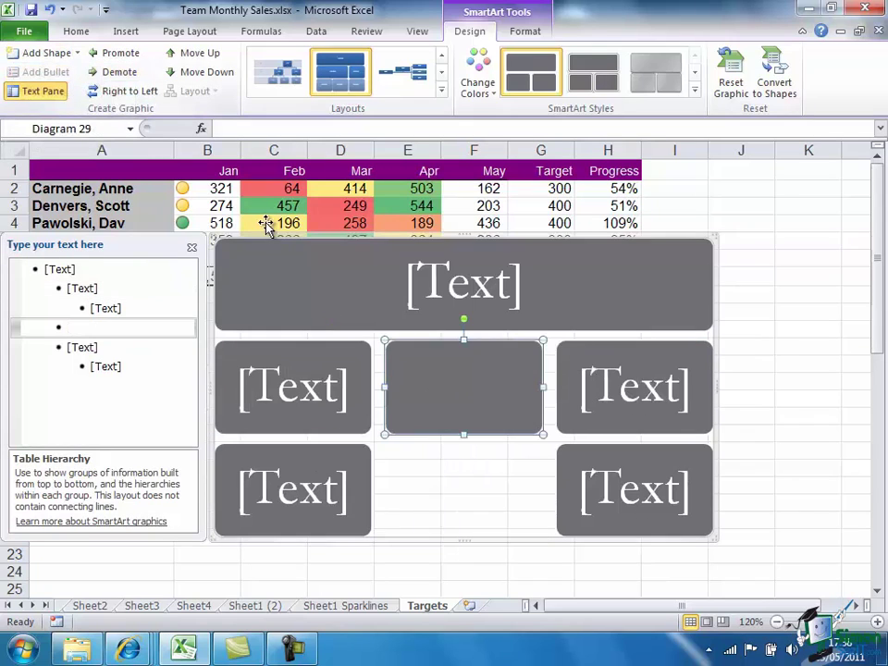
{"action": "left_click", "coordinate": [59, 52]}
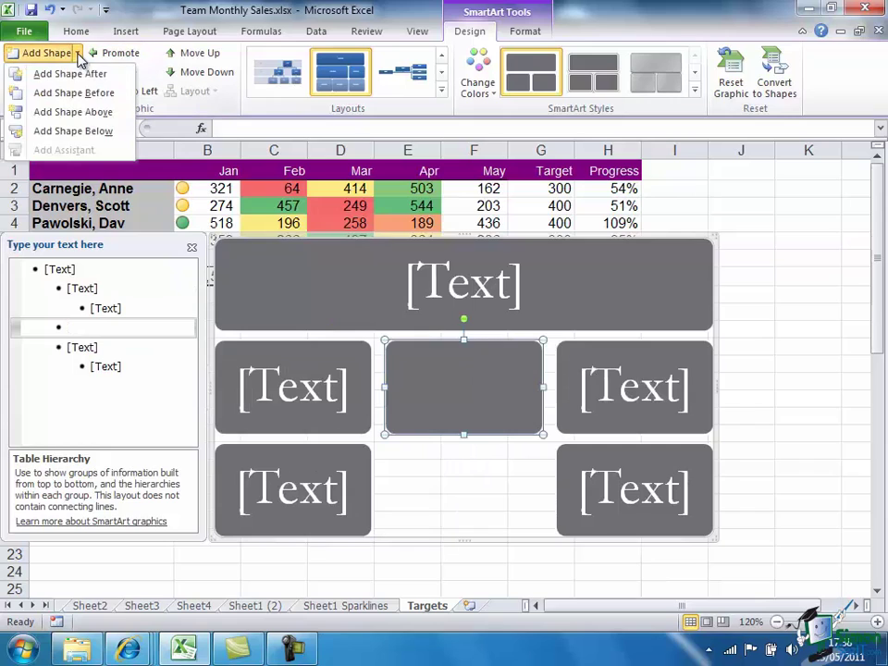
{"action": "left_click", "coordinate": [85, 131]}
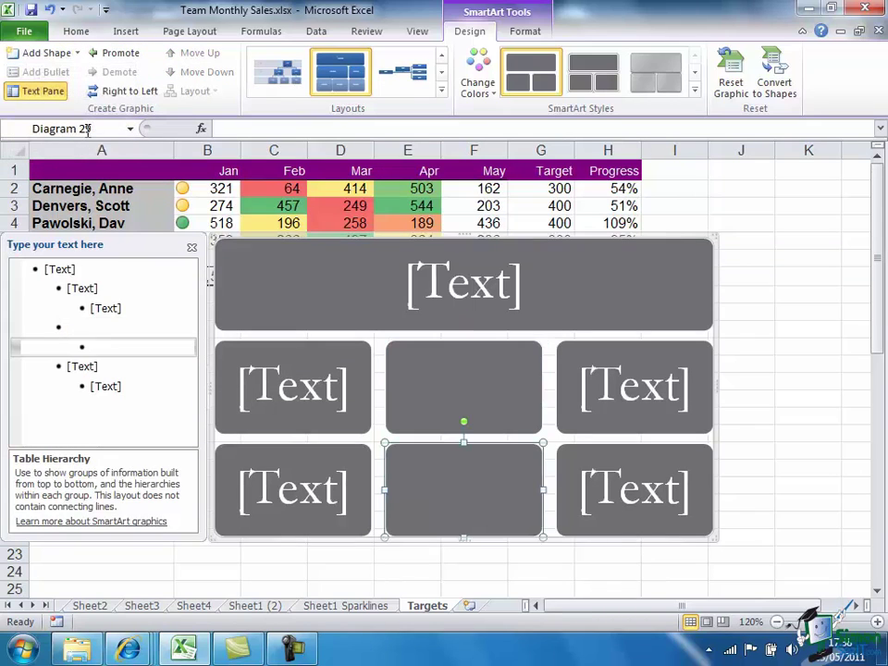
- Add more middle-row boxes, each with a box below, until both rows hold five
{"action": "left_click", "coordinate": [500, 409]}
{"action": "left_click", "coordinate": [61, 48]}
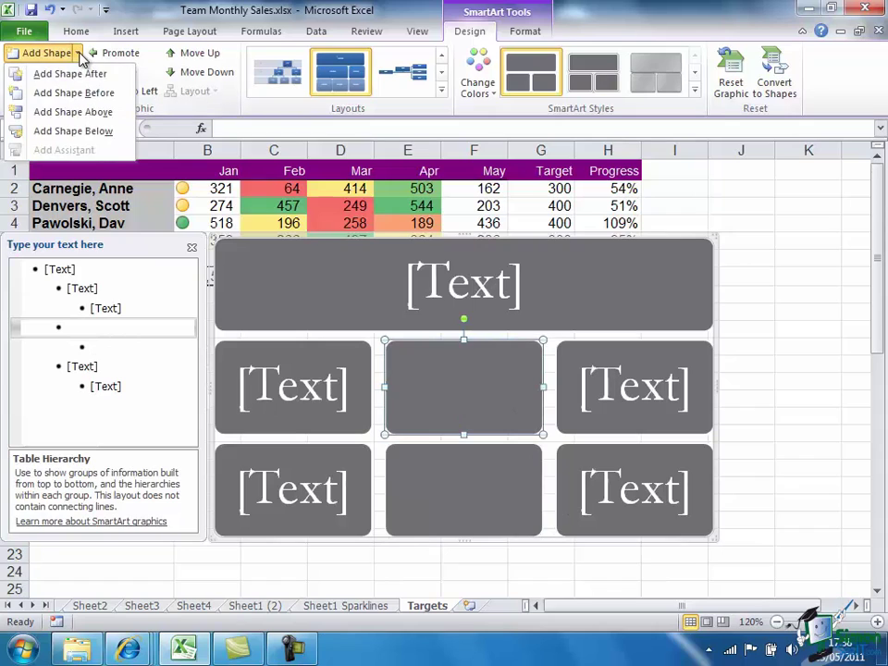
{"action": "left_click", "coordinate": [83, 74]}
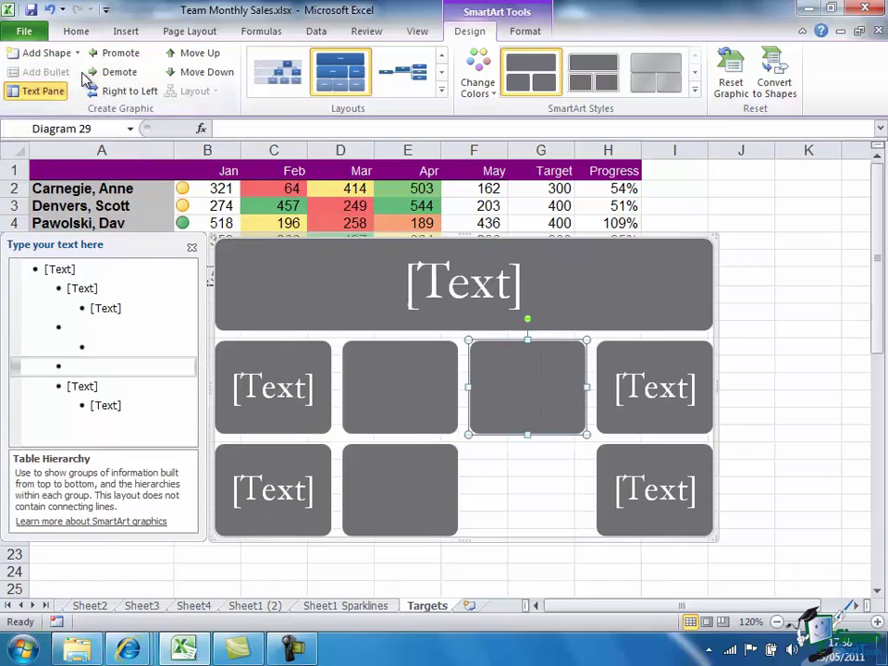
{"action": "left_click", "coordinate": [73, 55]}
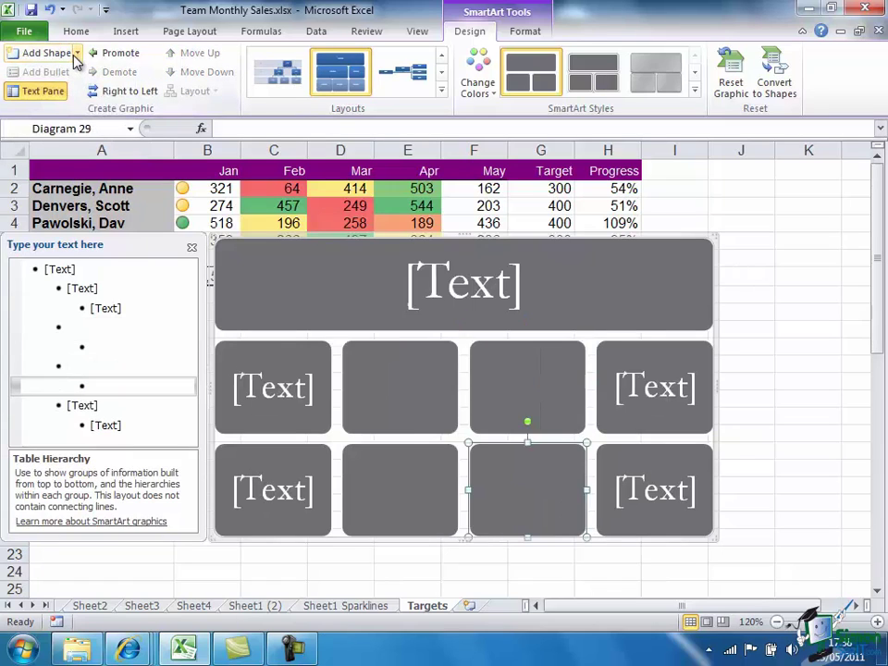
{"action": "left_click", "coordinate": [515, 383]}
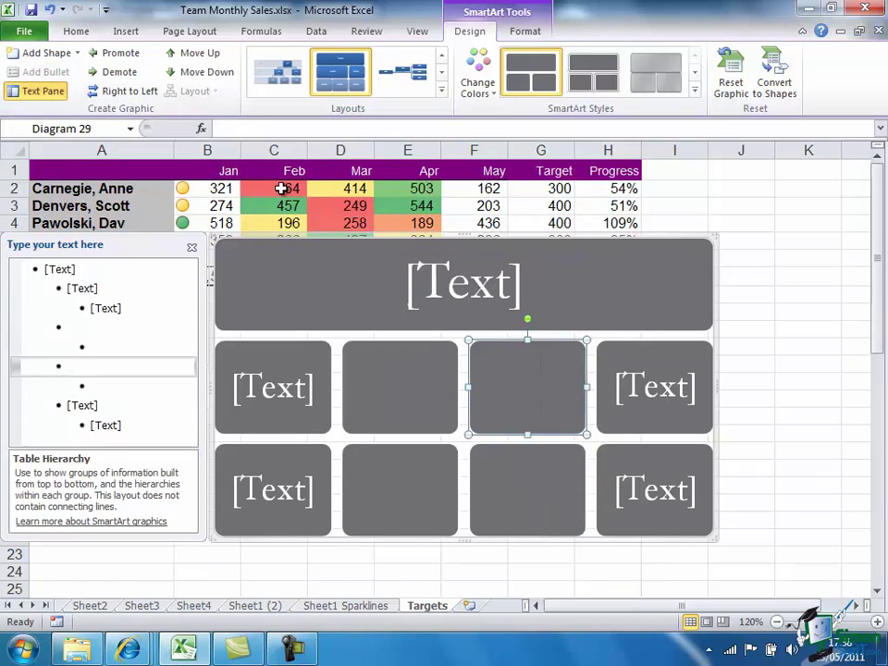
{"action": "left_click", "coordinate": [83, 54]}
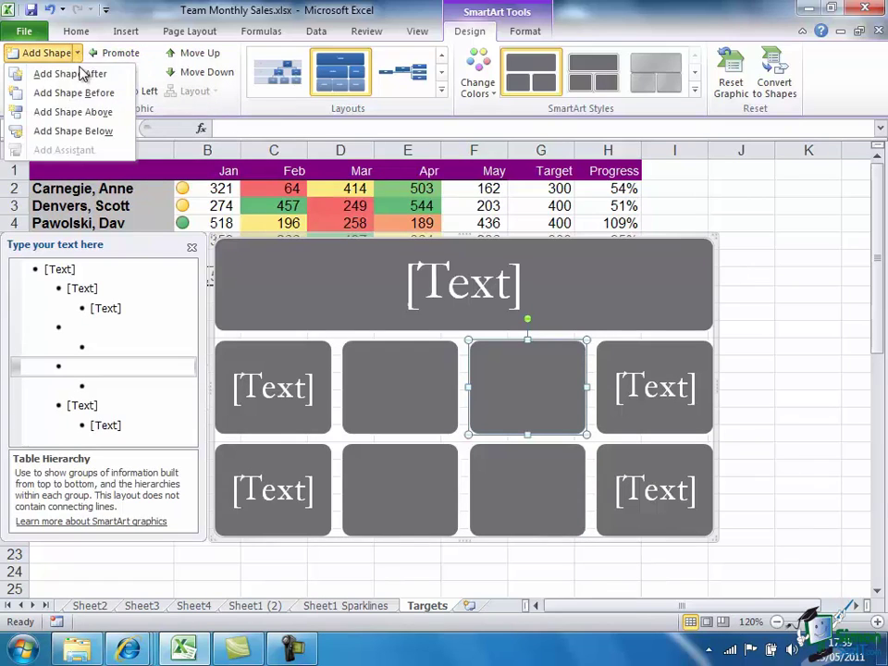
{"action": "left_click", "coordinate": [88, 90]}
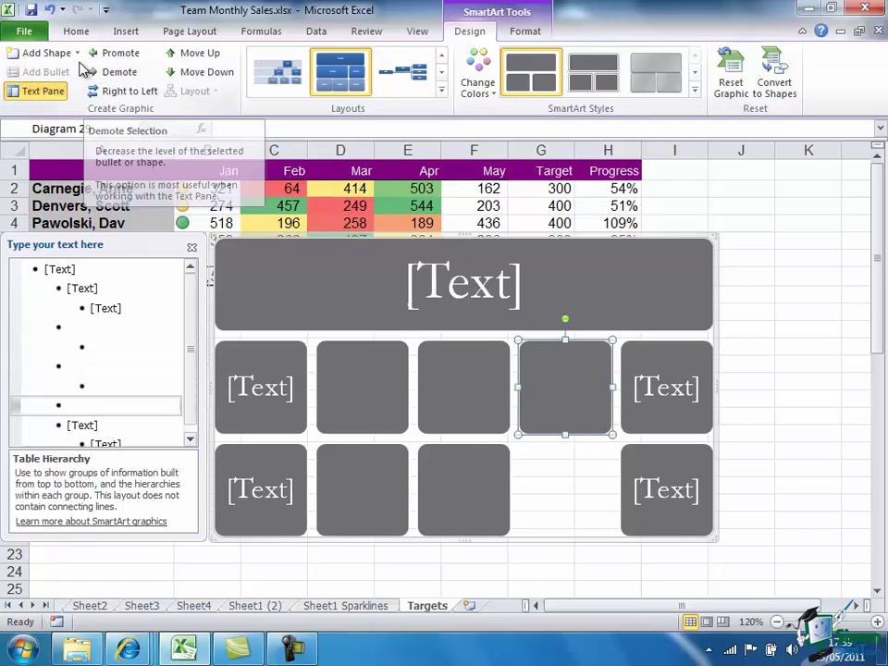
{"action": "left_click", "coordinate": [77, 53]}
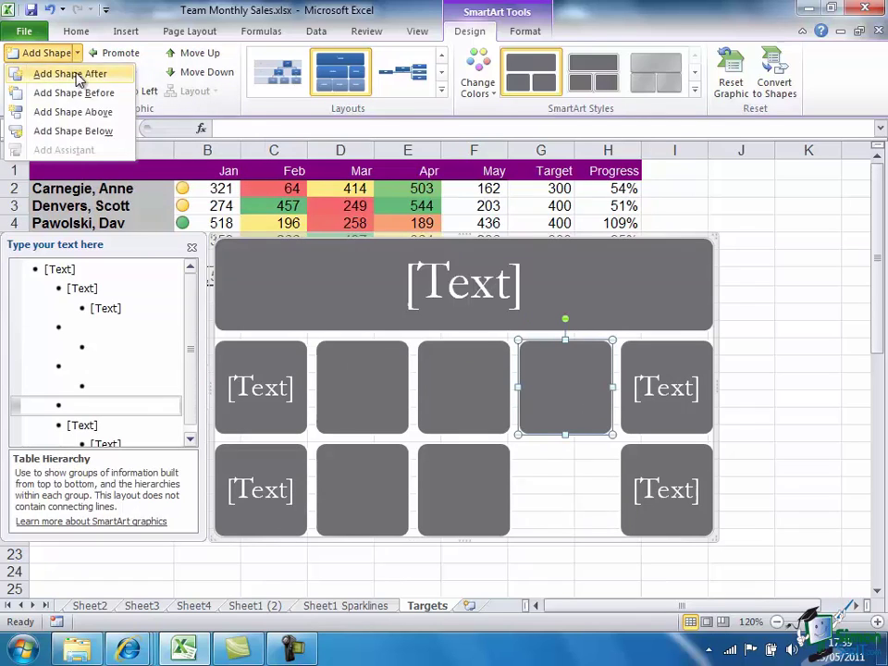
{"action": "left_click", "coordinate": [74, 130]}
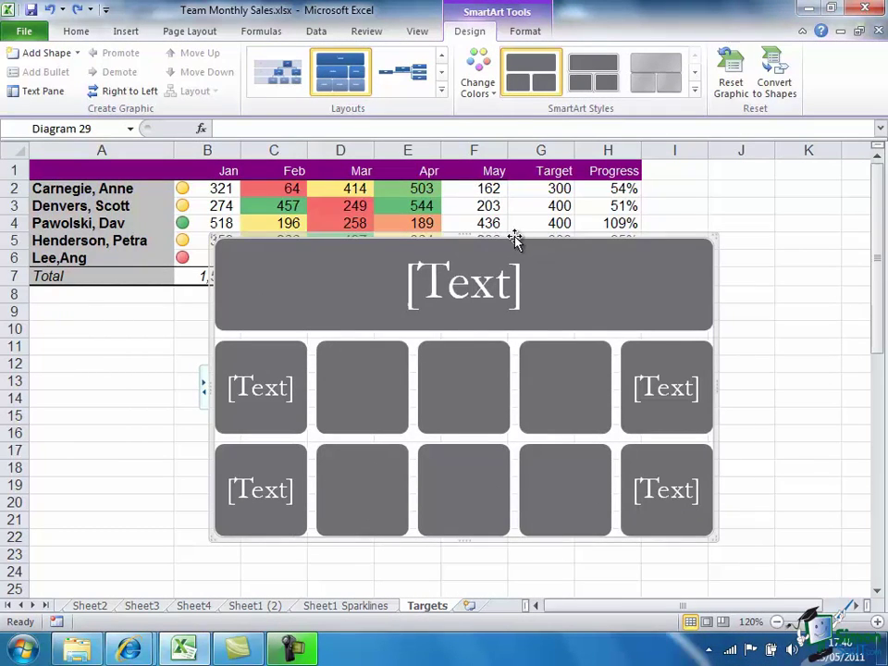
- Move the diagram up over the sales table and enlarge it down to about row 24
{"action": "left_click_drag", "start_coordinate": [514, 240], "coordinate": [452, 173]}
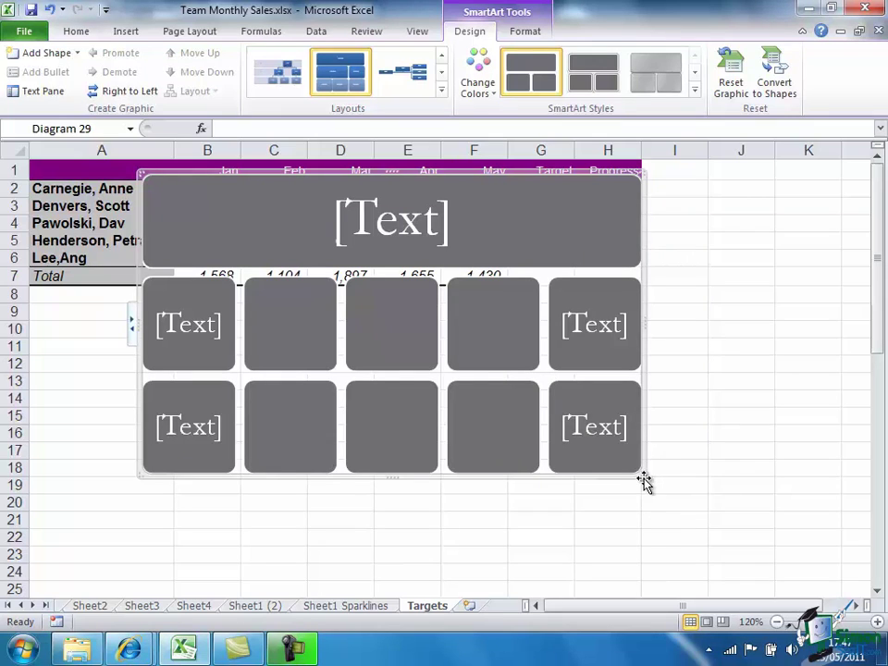
{"action": "left_click_drag", "start_coordinate": [645, 477], "coordinate": [735, 573]}
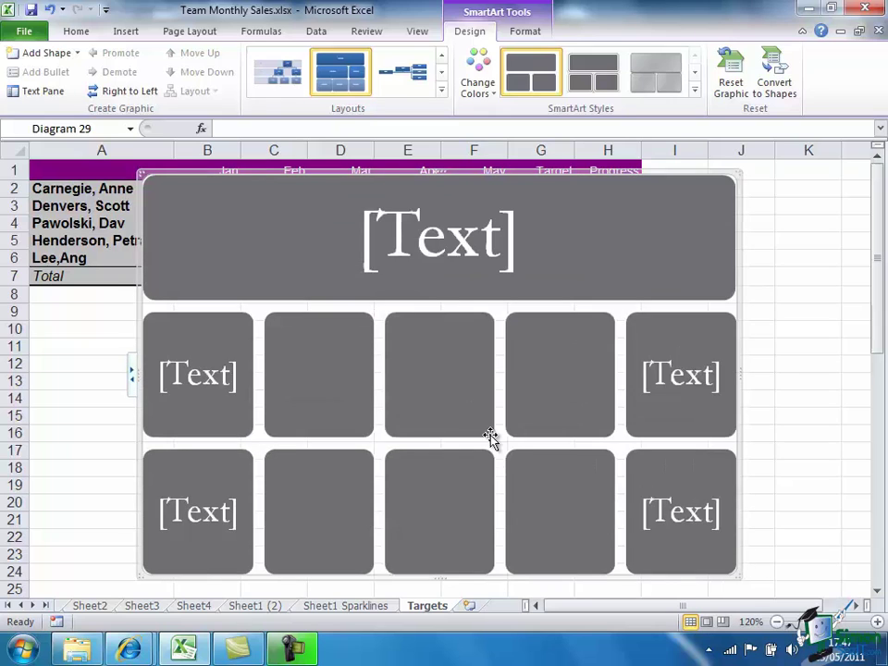
- Apply the Hardcover workbook theme from the Page Layout Themes gallery
{"action": "left_click", "coordinate": [190, 32]}
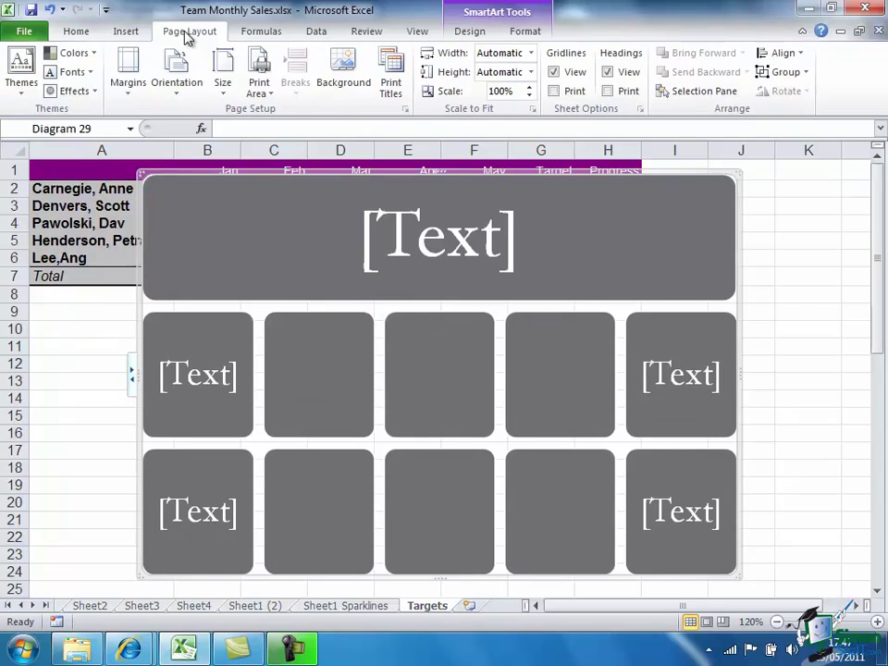
{"action": "left_click", "coordinate": [25, 89]}
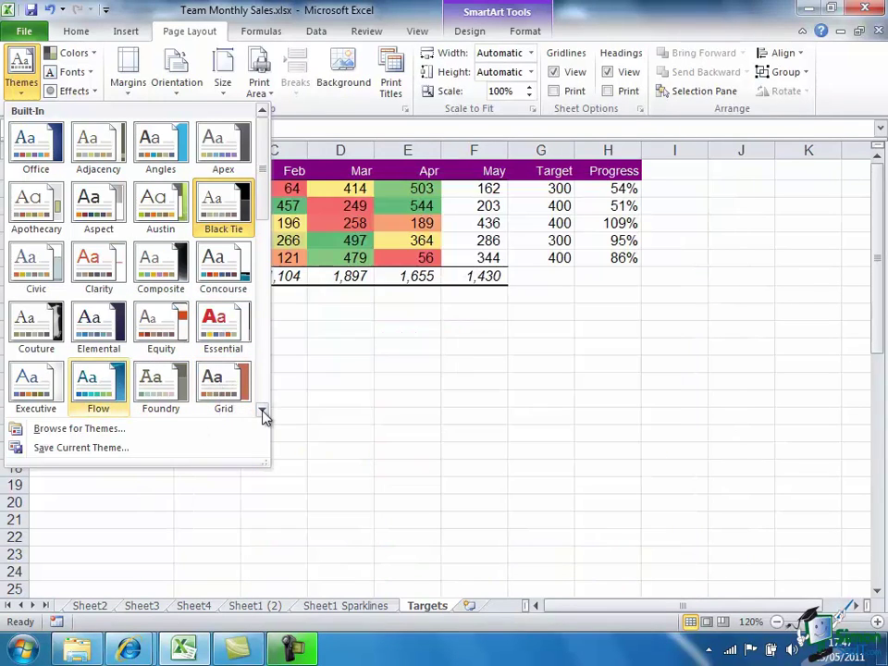
{"action": "left_click", "coordinate": [264, 414]}
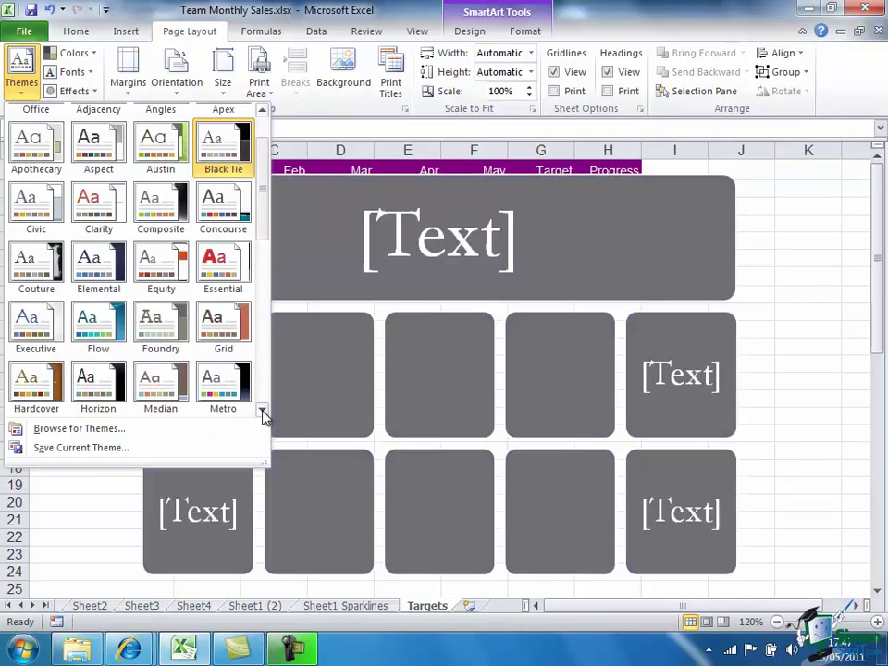
{"action": "left_click", "coordinate": [264, 414]}
{"action": "left_click", "coordinate": [263, 415]}
{"action": "left_click", "coordinate": [263, 414]}
{"action": "left_click", "coordinate": [263, 415]}
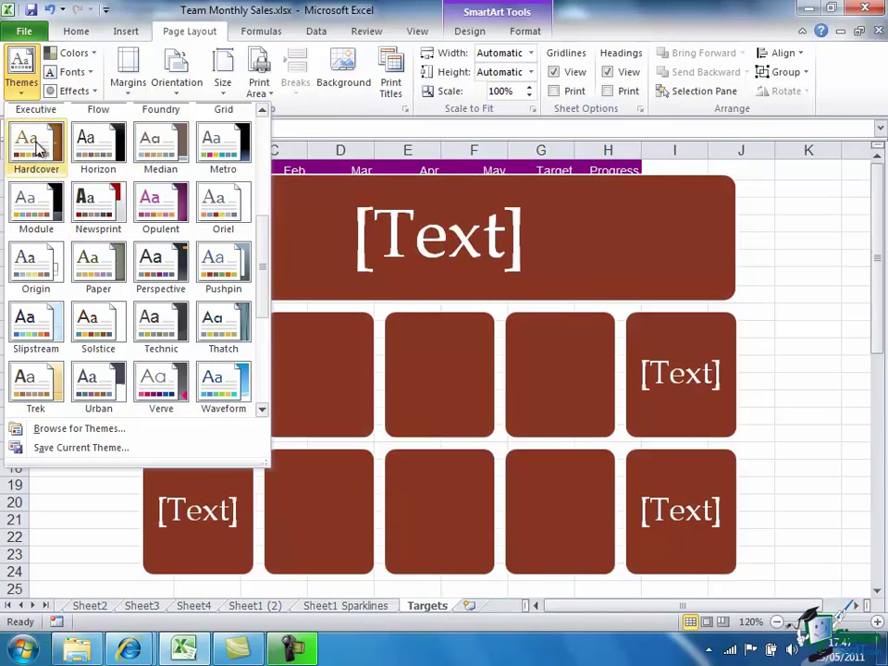
{"action": "left_click", "coordinate": [37, 148]}
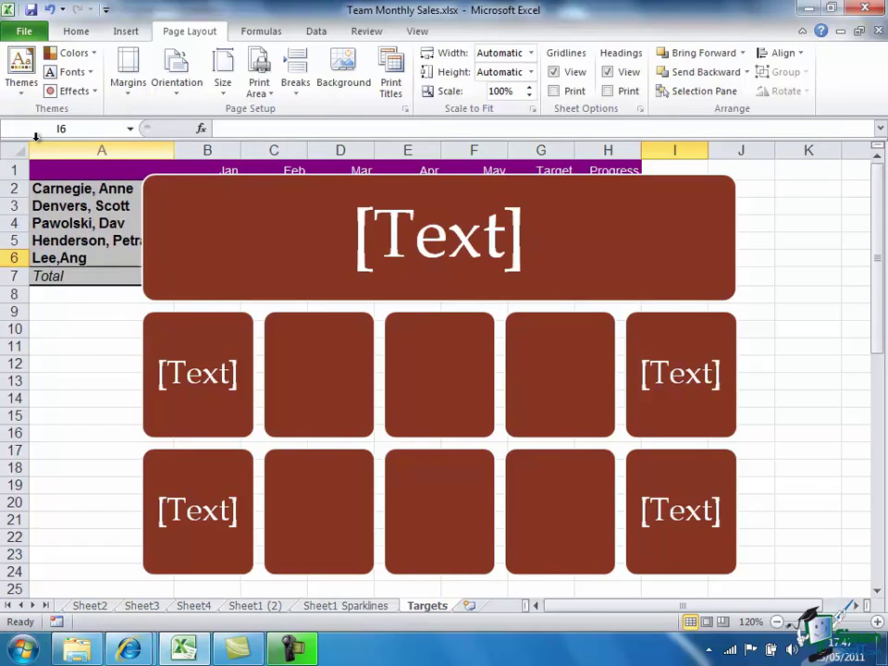
- Apply the Inset 3-D SmartArt style to the diagram
{"action": "left_click", "coordinate": [666, 234]}
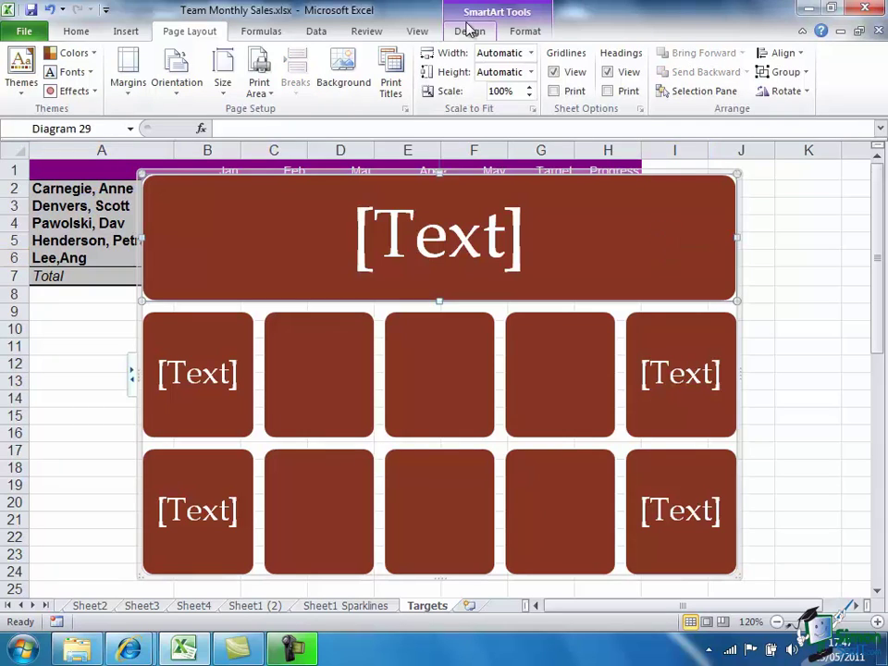
{"action": "left_click", "coordinate": [470, 32]}
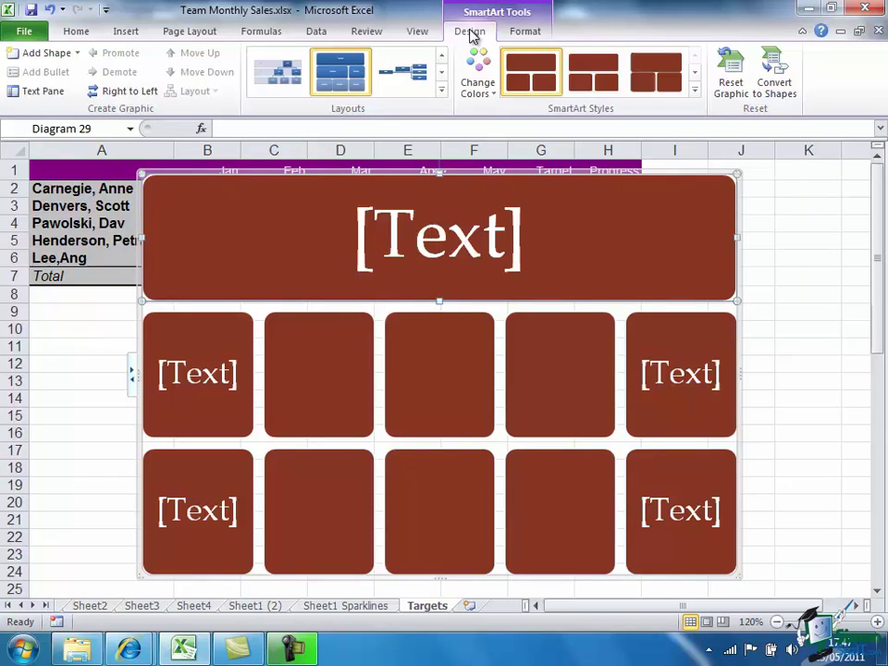
{"action": "left_click", "coordinate": [694, 92]}
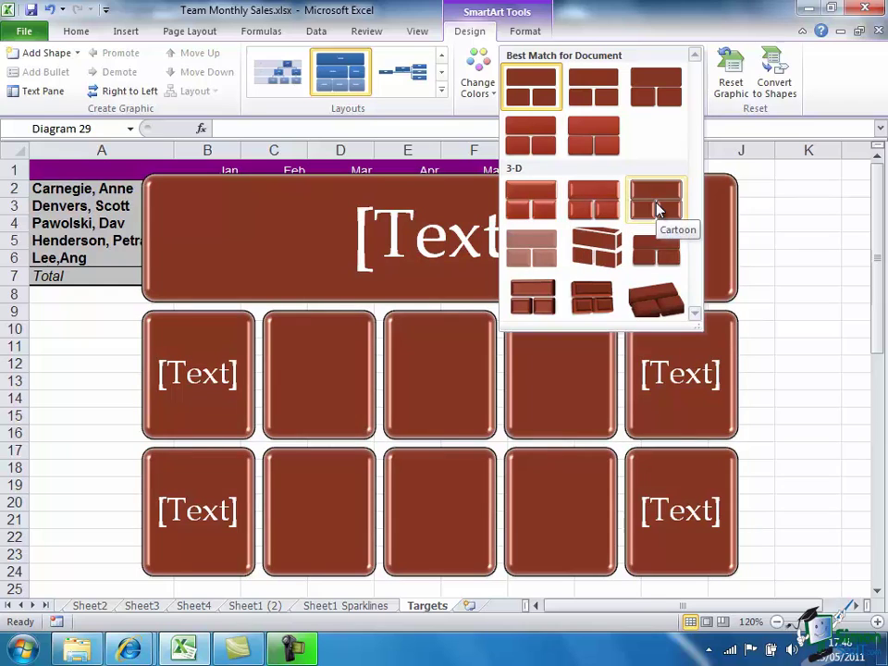
{"action": "left_click", "coordinate": [593, 205]}
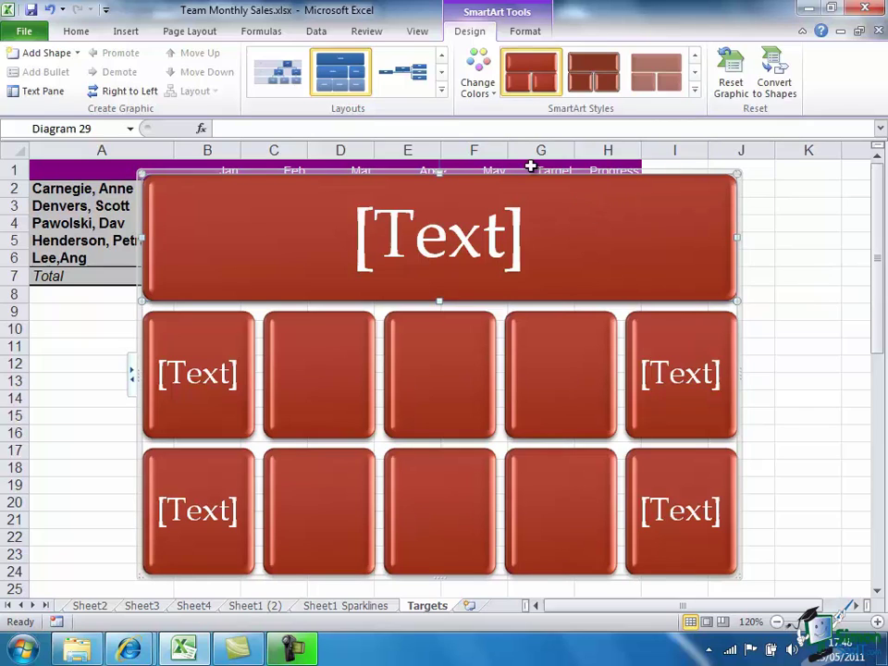
- Recolour the diagram with the red Accent 5 colour scheme
{"action": "left_click", "coordinate": [487, 100]}
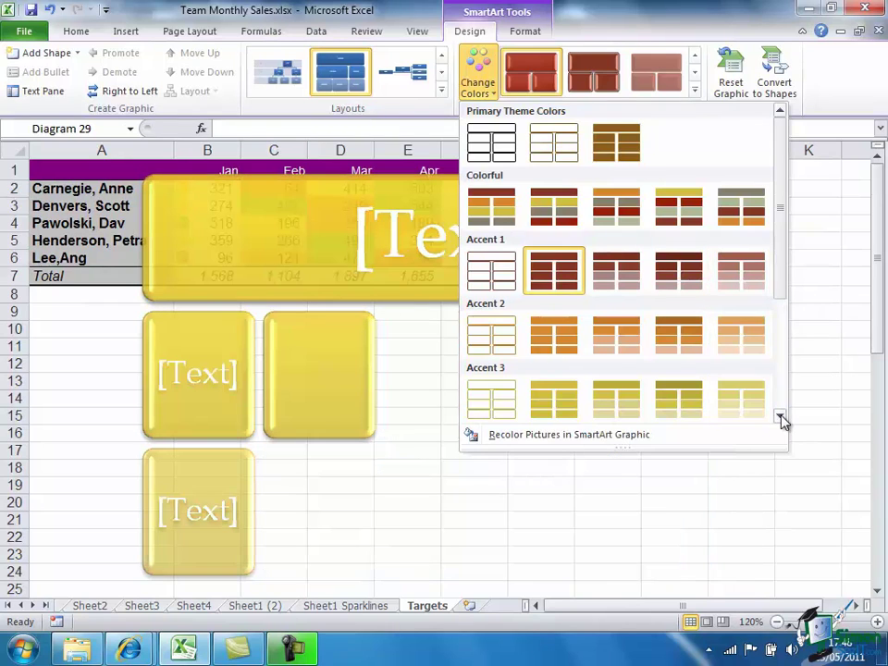
{"action": "left_click", "coordinate": [782, 418]}
{"action": "left_click", "coordinate": [782, 418]}
{"action": "left_click", "coordinate": [782, 418]}
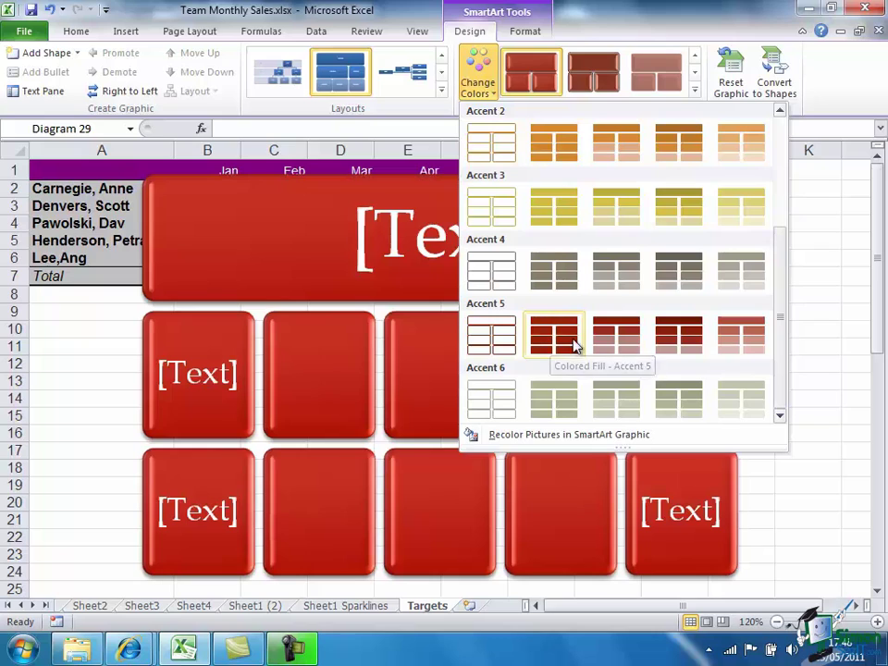
{"action": "left_click", "coordinate": [683, 347]}
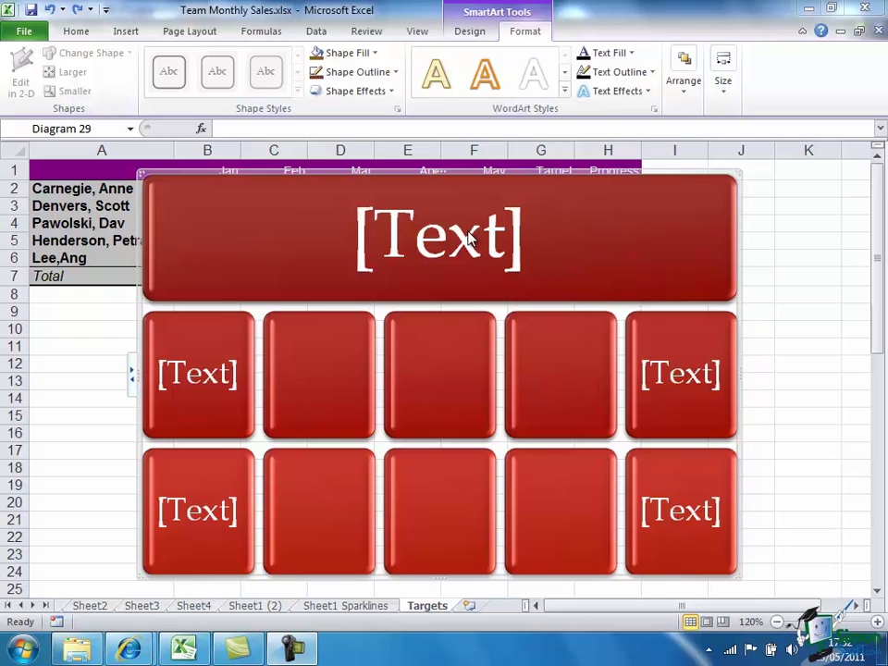
- Change the top banner box into a Horizontal Scroll shape
{"action": "left_click", "coordinate": [629, 211]}
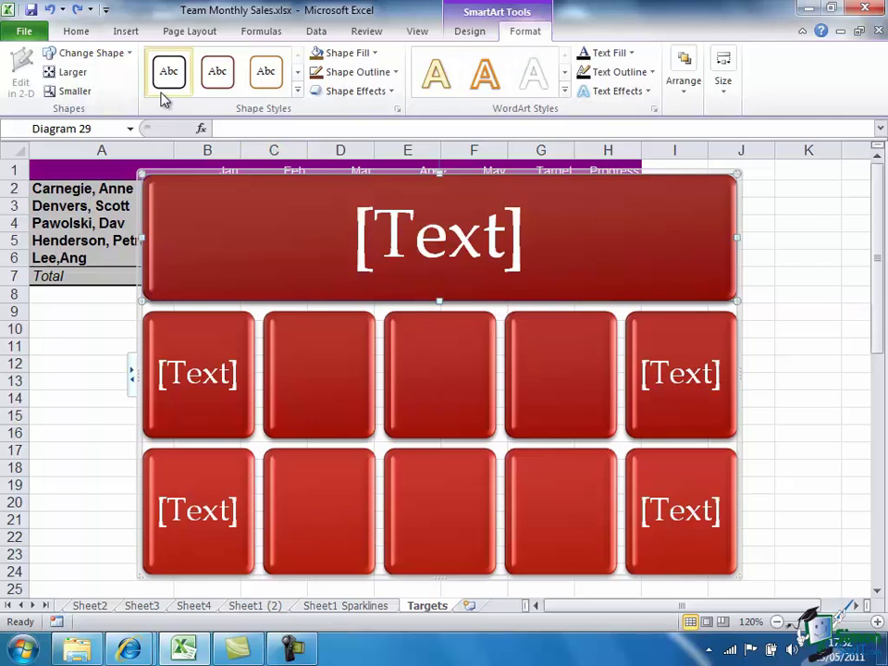
{"action": "left_click", "coordinate": [131, 55]}
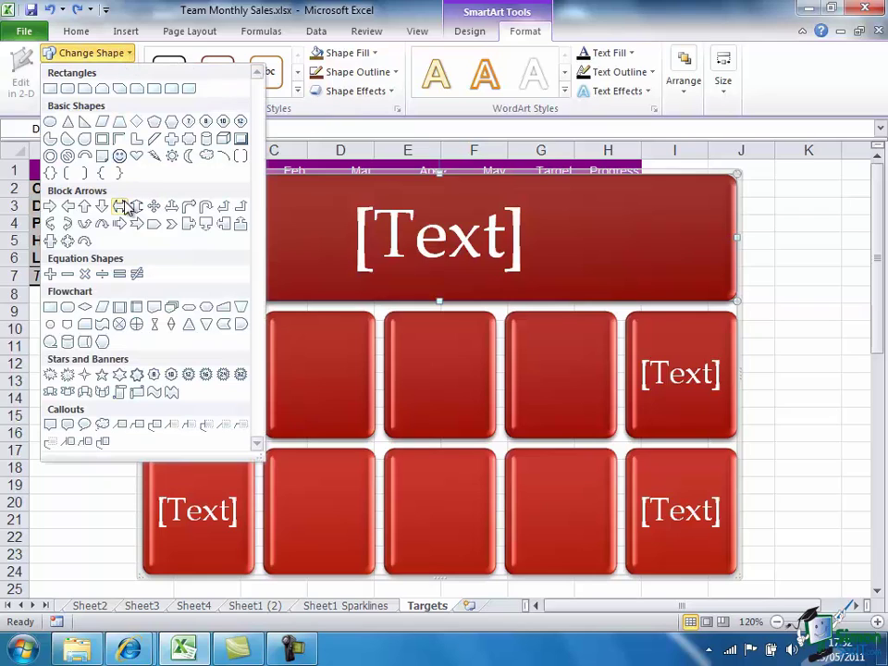
{"action": "left_click", "coordinate": [137, 396]}
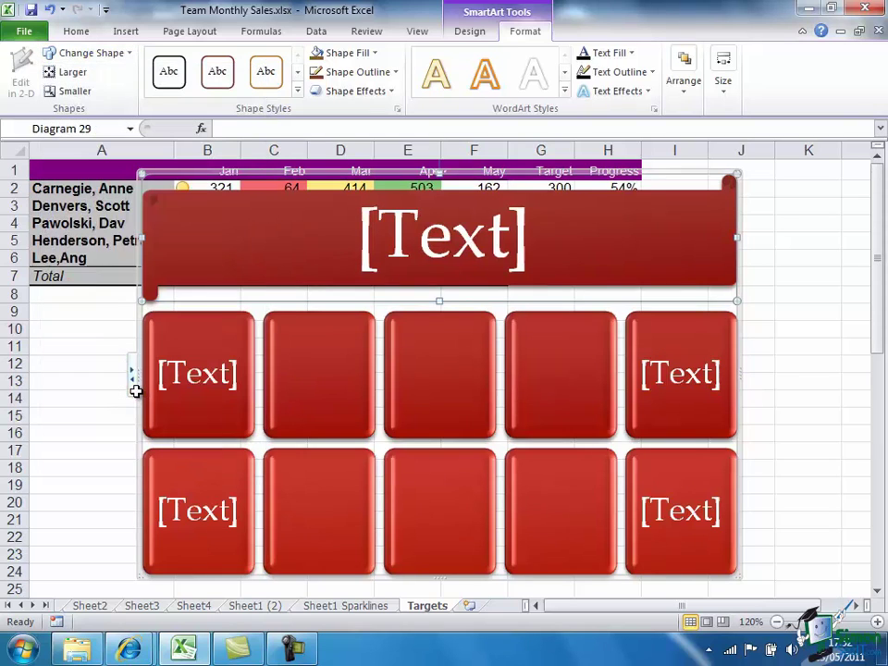
{"action": "left_click", "coordinate": [213, 480]}
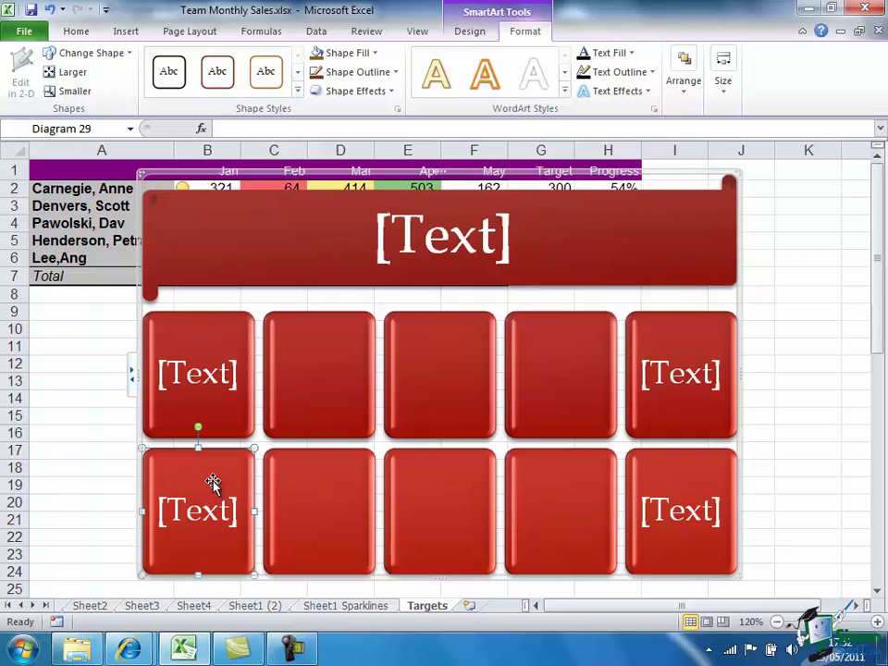
- Turn the first two bottom-row boxes into star shapes from Stars and Banners
{"action": "left_click", "coordinate": [129, 56]}
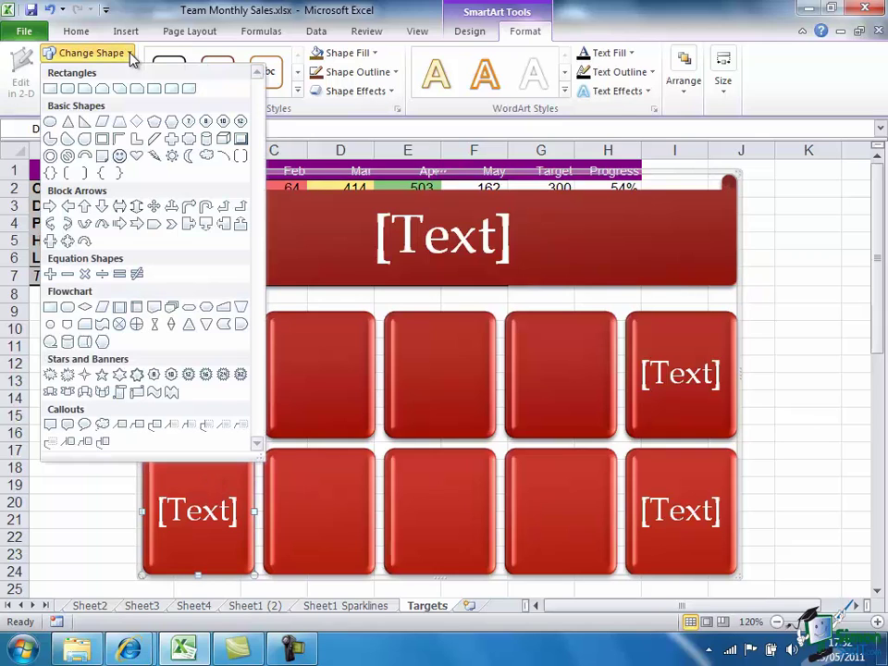
{"action": "left_click", "coordinate": [171, 377]}
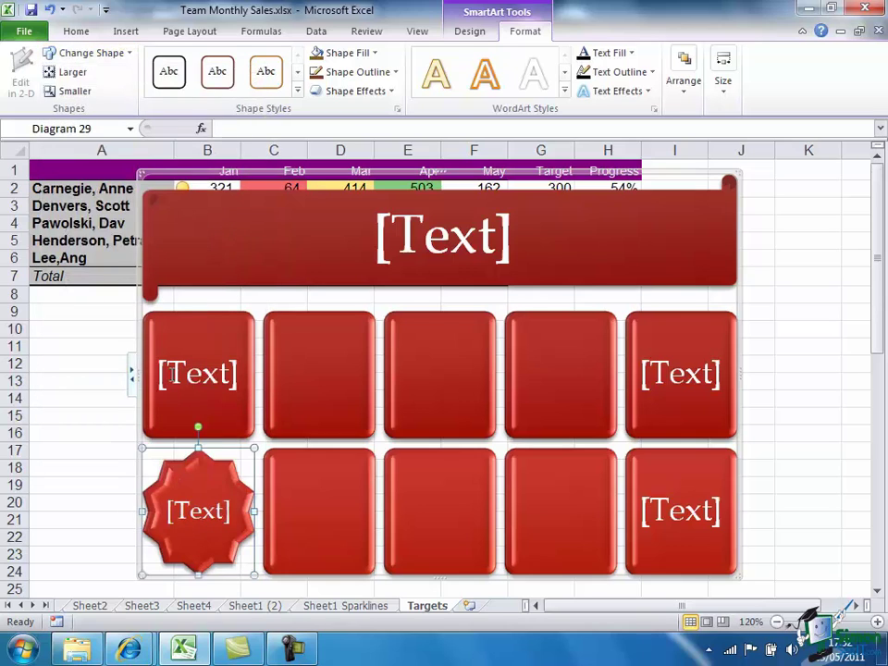
{"action": "left_click", "coordinate": [322, 495]}
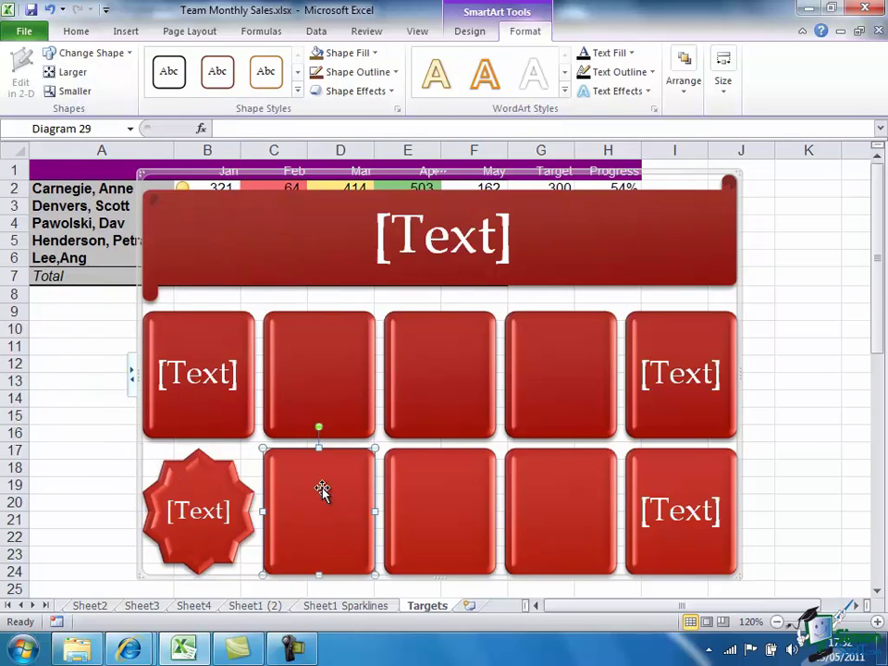
{"action": "left_click", "coordinate": [130, 53]}
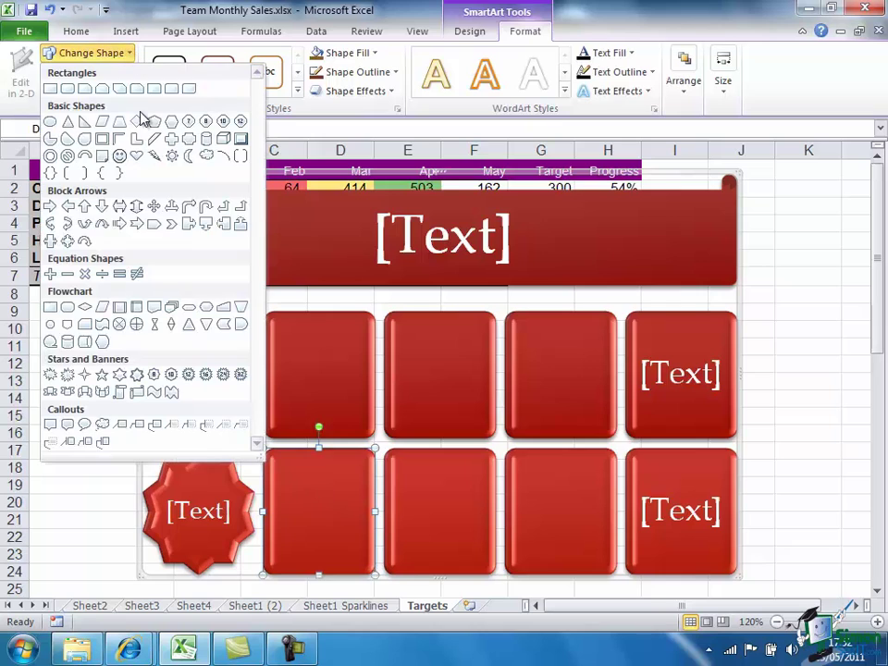
{"action": "left_click", "coordinate": [170, 374]}
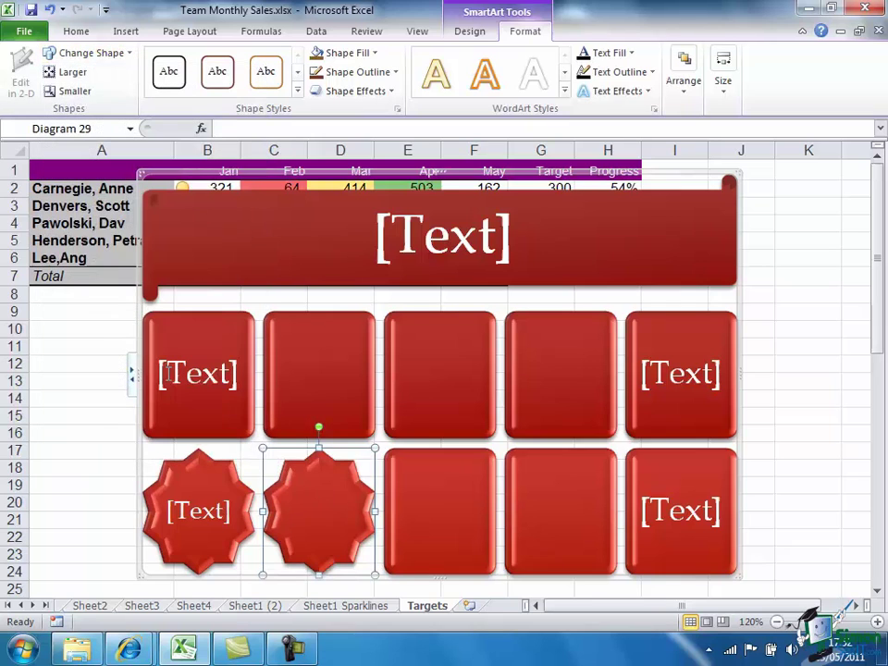
- Turn the third, fourth and fifth bottom-row boxes into the same star shape
{"action": "left_click", "coordinate": [451, 481]}
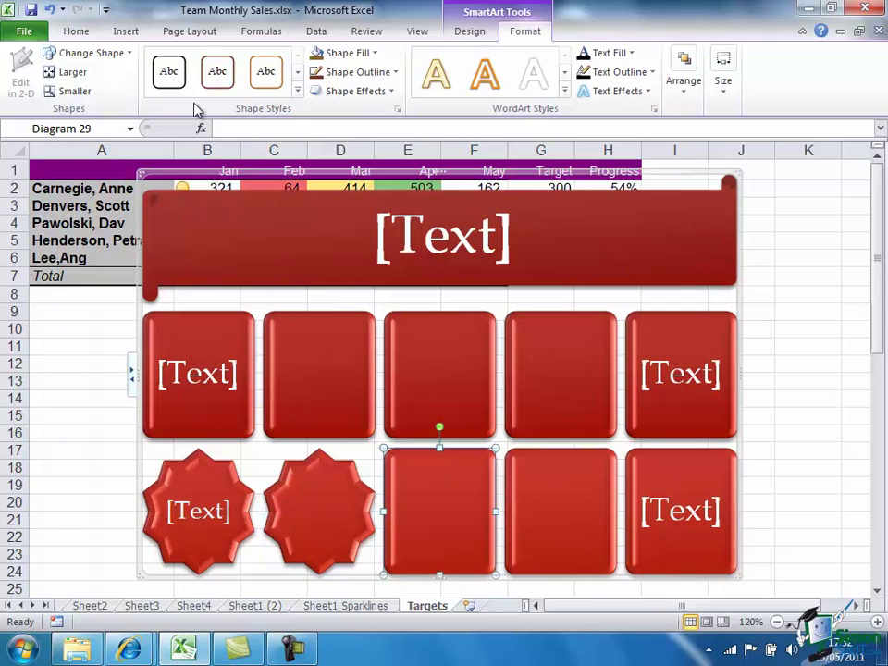
{"action": "left_click", "coordinate": [129, 56]}
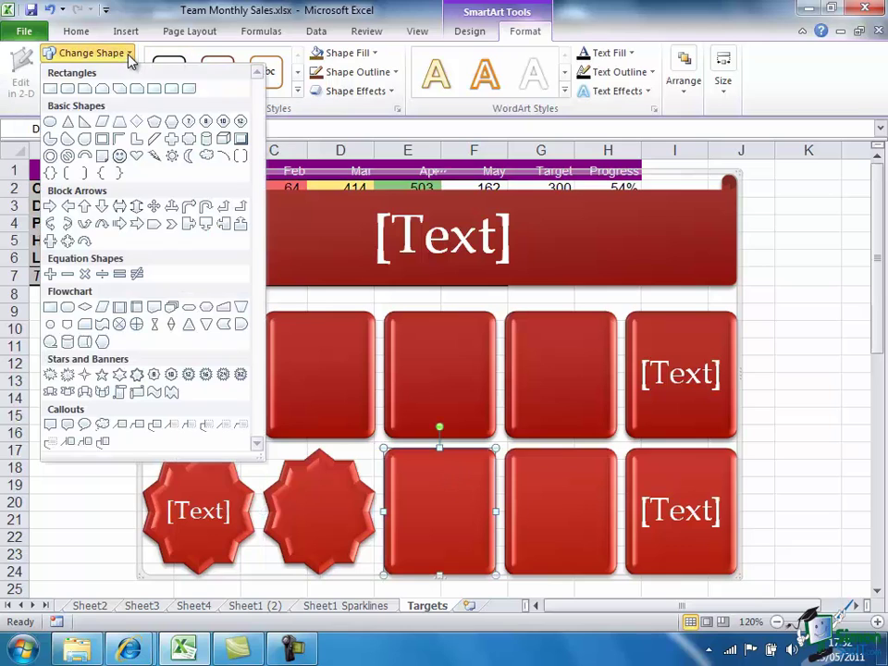
{"action": "left_click", "coordinate": [172, 376]}
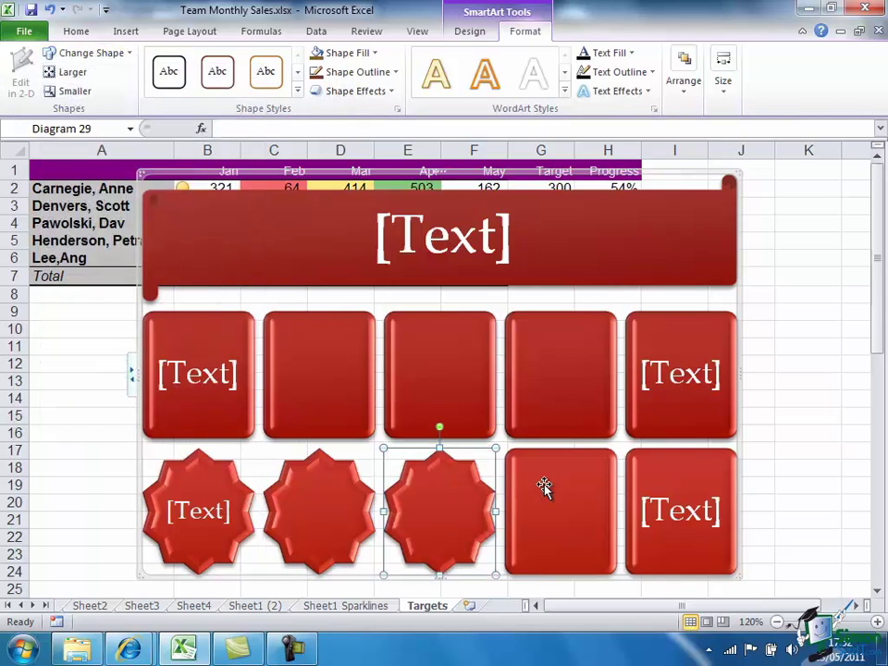
{"action": "left_click", "coordinate": [591, 472]}
{"action": "left_click", "coordinate": [130, 52]}
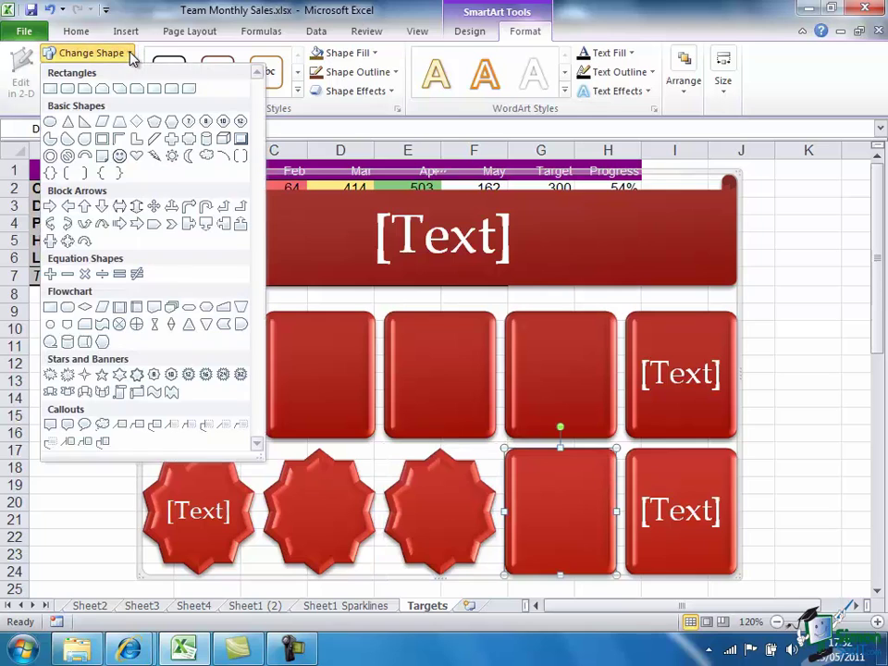
{"action": "left_click", "coordinate": [173, 375]}
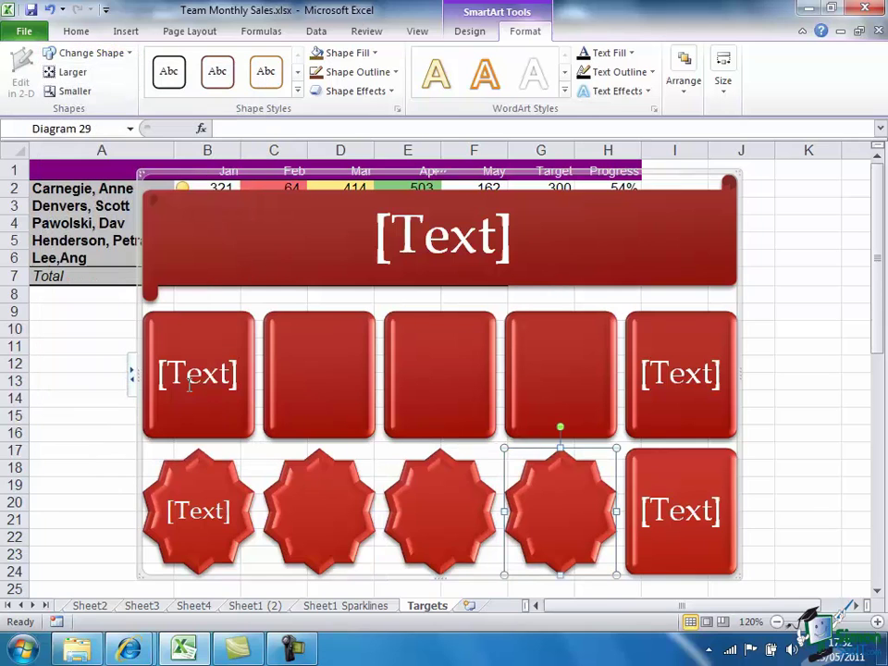
{"action": "left_click", "coordinate": [724, 467]}
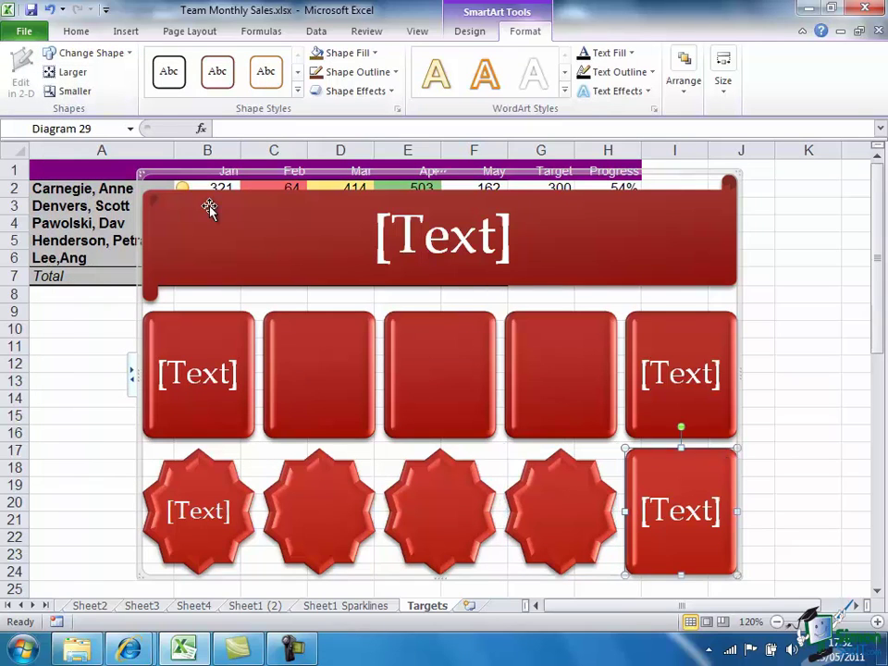
{"action": "left_click", "coordinate": [96, 50]}
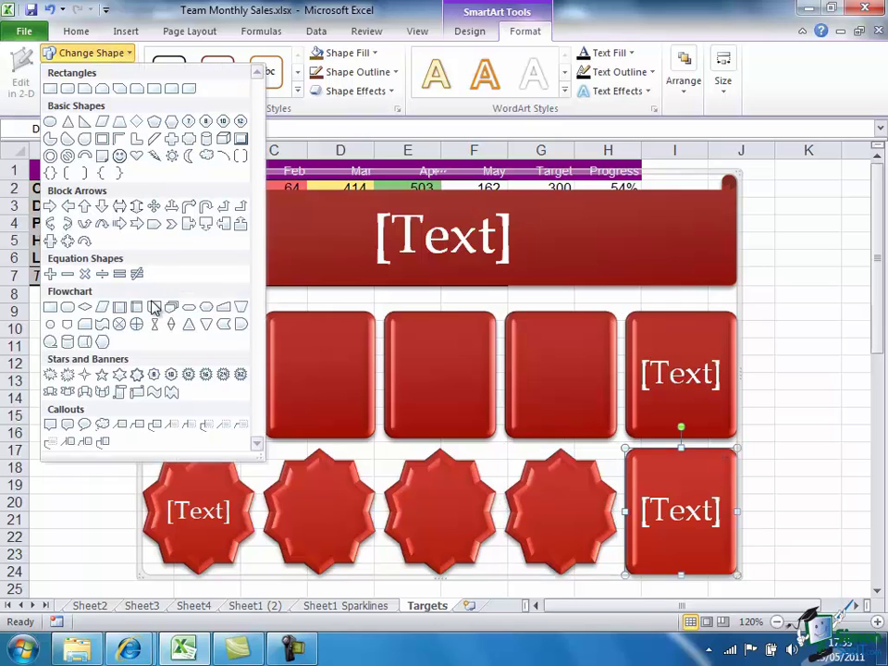
{"action": "left_click", "coordinate": [172, 375]}
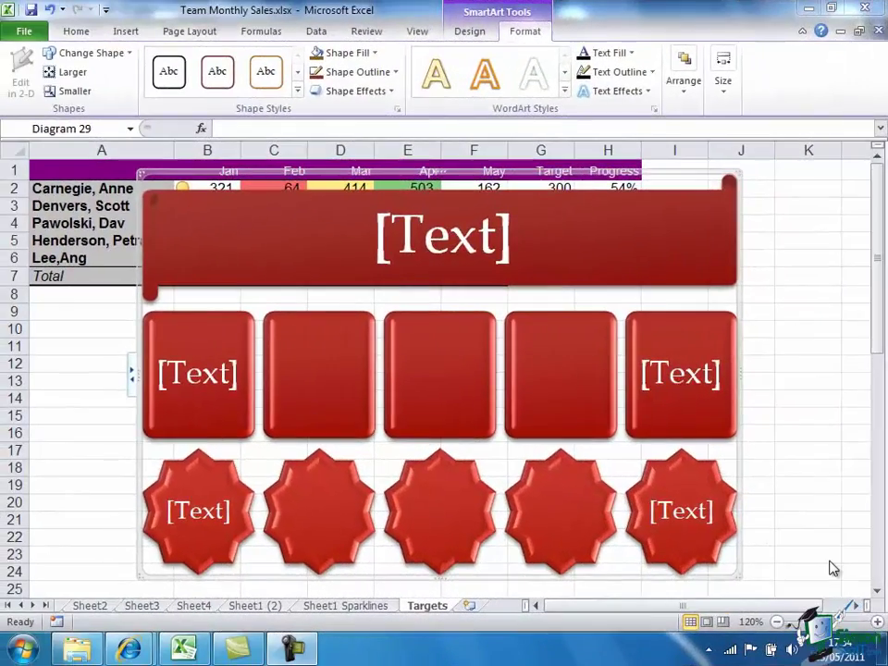
- Convert the SmartArt diagram into ordinary grouped shapes with Convert to Shapes
{"action": "key", "text": "Tab"}
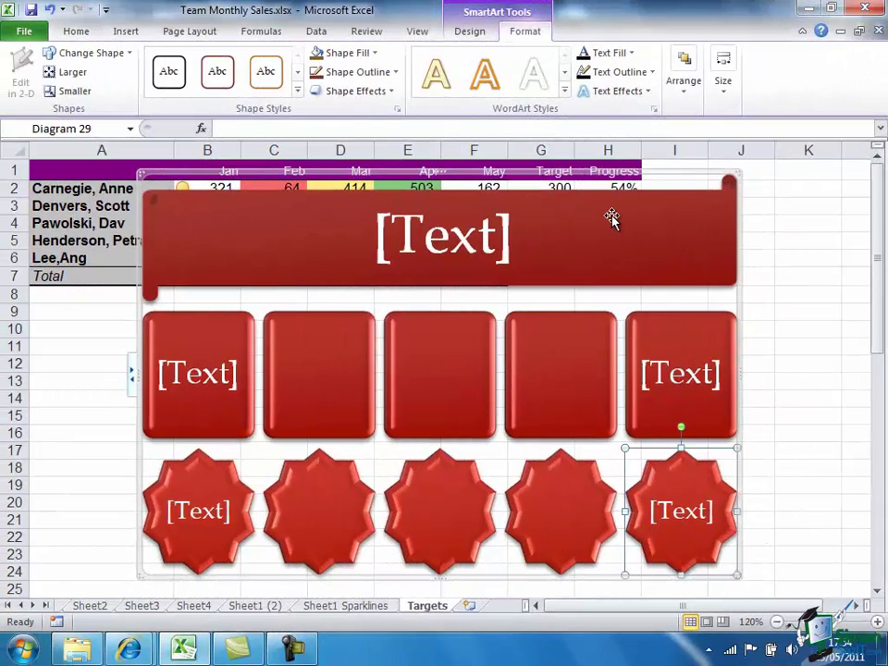
{"action": "left_click", "coordinate": [465, 32]}
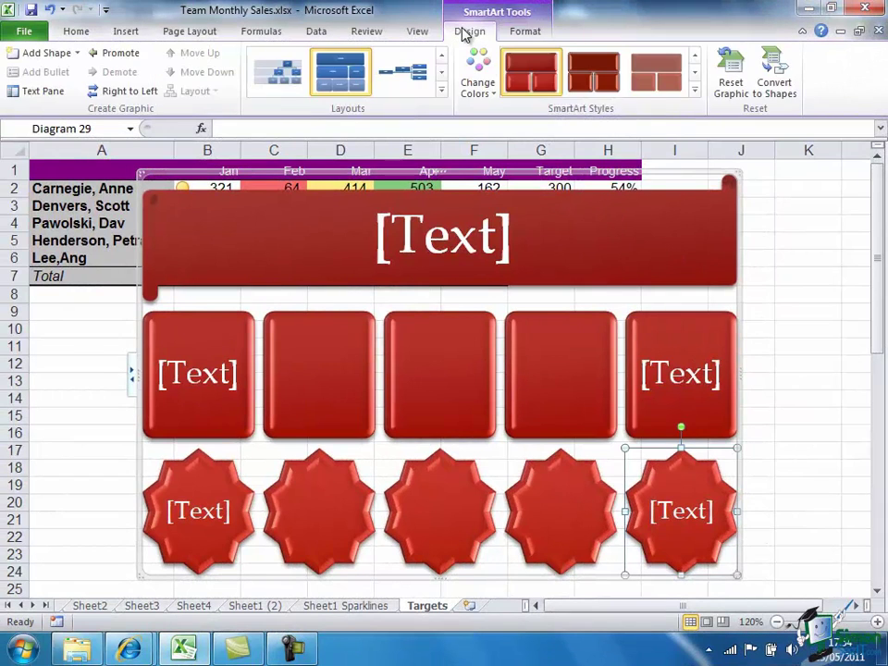
{"action": "left_click", "coordinate": [775, 74]}
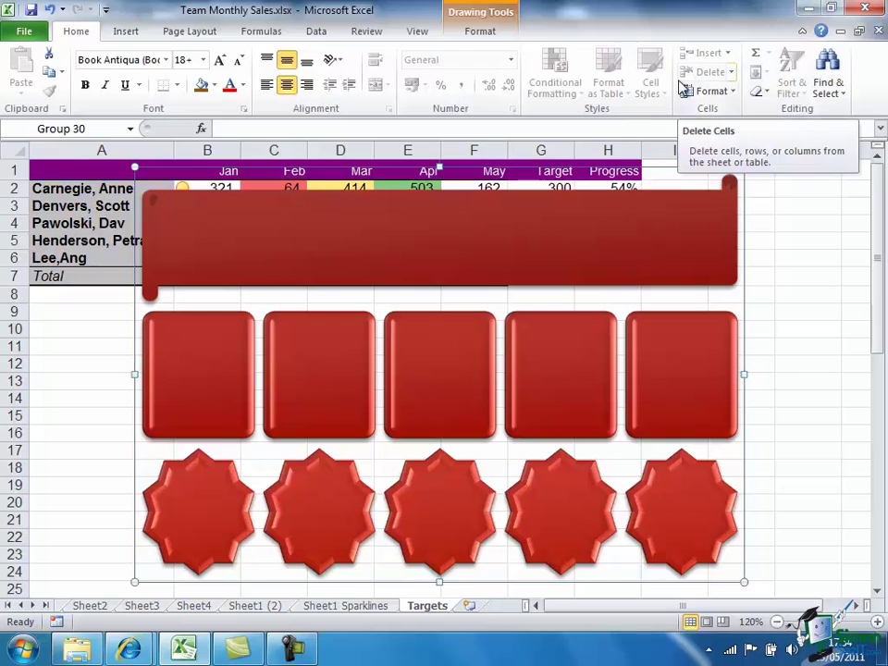
- Link the first top box to cell A2 and set its text to size 11
{"action": "left_click", "coordinate": [204, 366]}
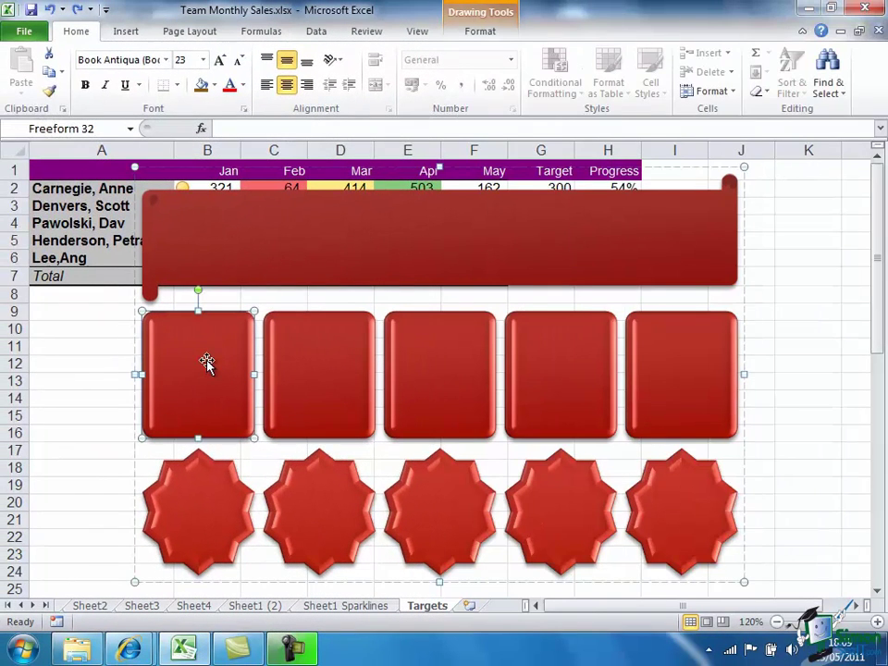
{"action": "left_click", "coordinate": [240, 127]}
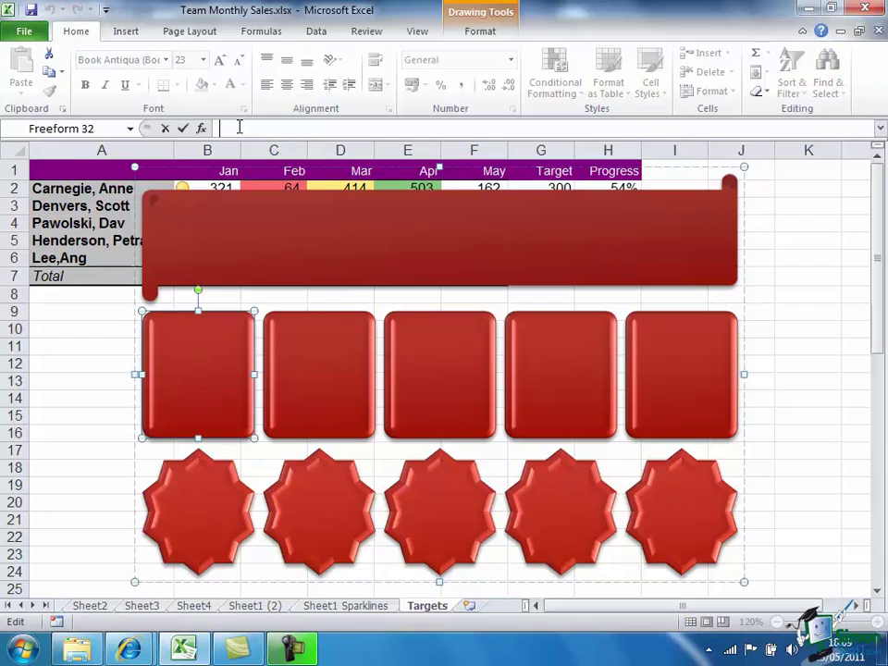
{"action": "type", "text": "="}
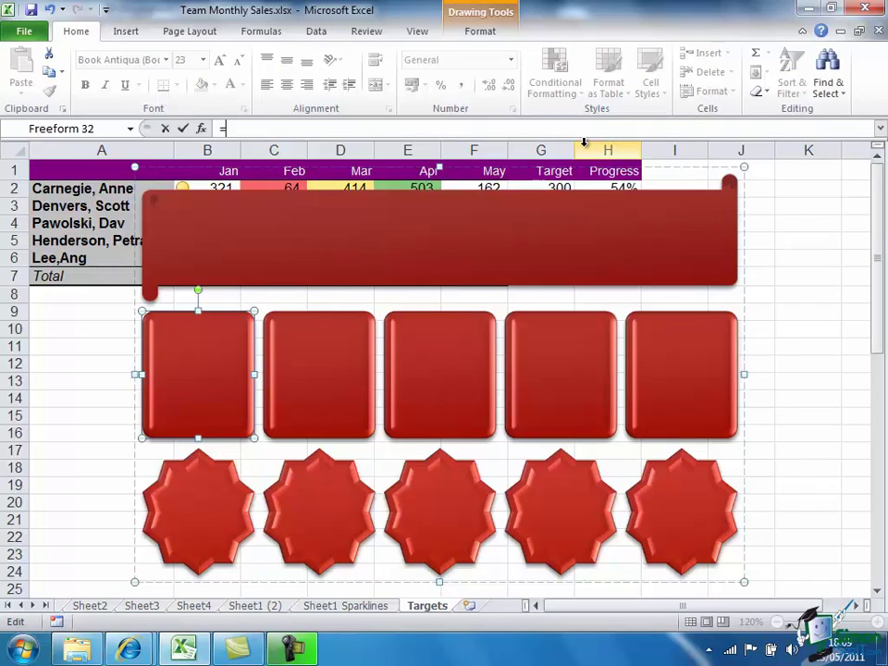
{"action": "type", "text": "A2"}
{"action": "left_click", "coordinate": [184, 127]}
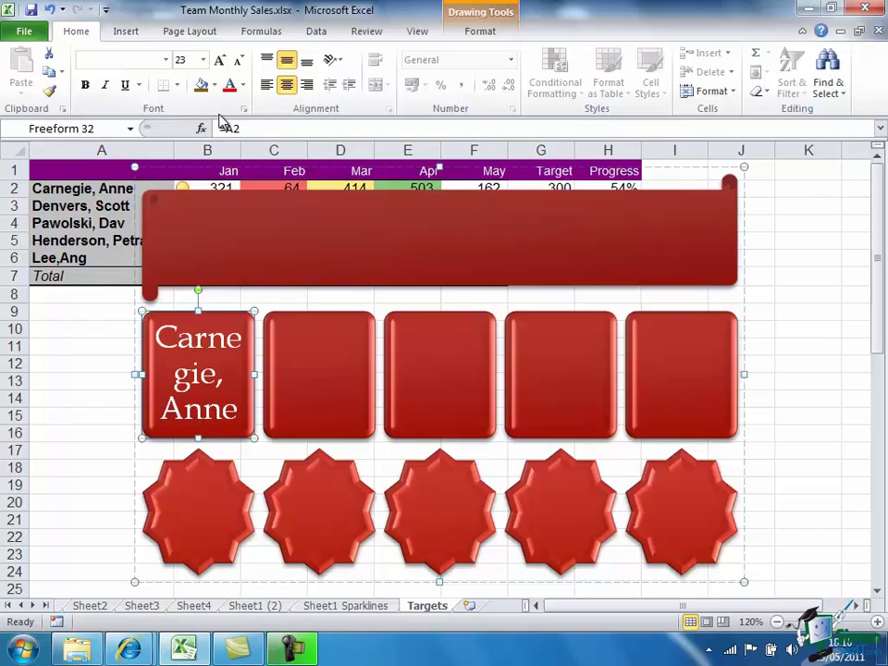
{"action": "left_click", "coordinate": [205, 60]}
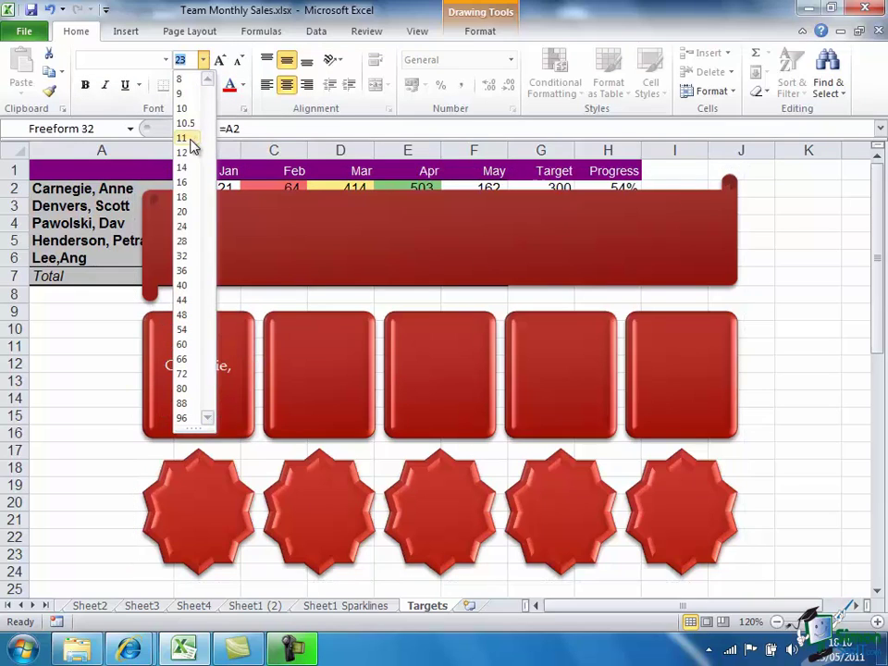
{"action": "left_click", "coordinate": [187, 138]}
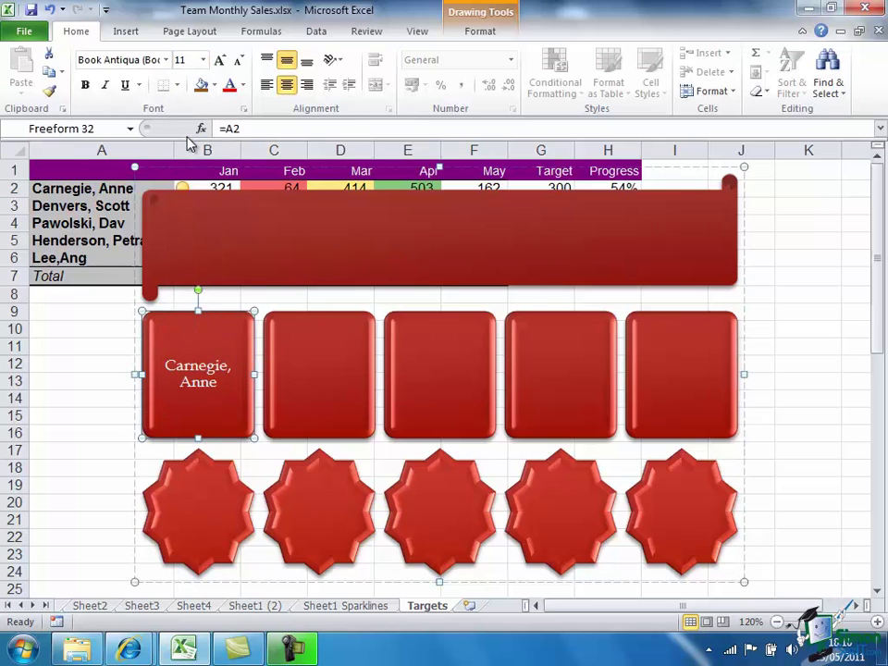
- Link the second top box to cell A3 with size 11 text
{"action": "left_click", "coordinate": [319, 373]}
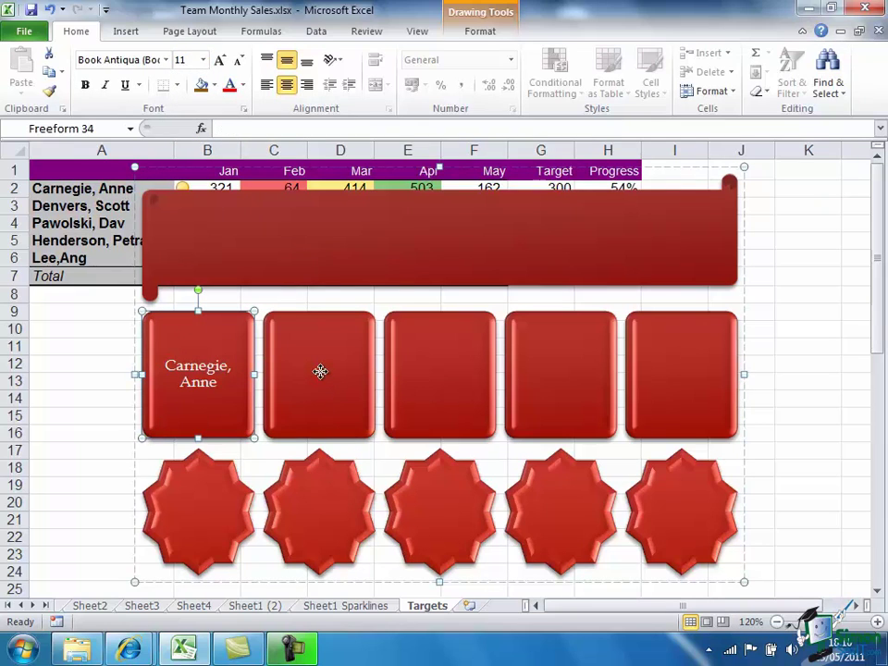
{"action": "left_click", "coordinate": [236, 128]}
{"action": "type", "text": "="}
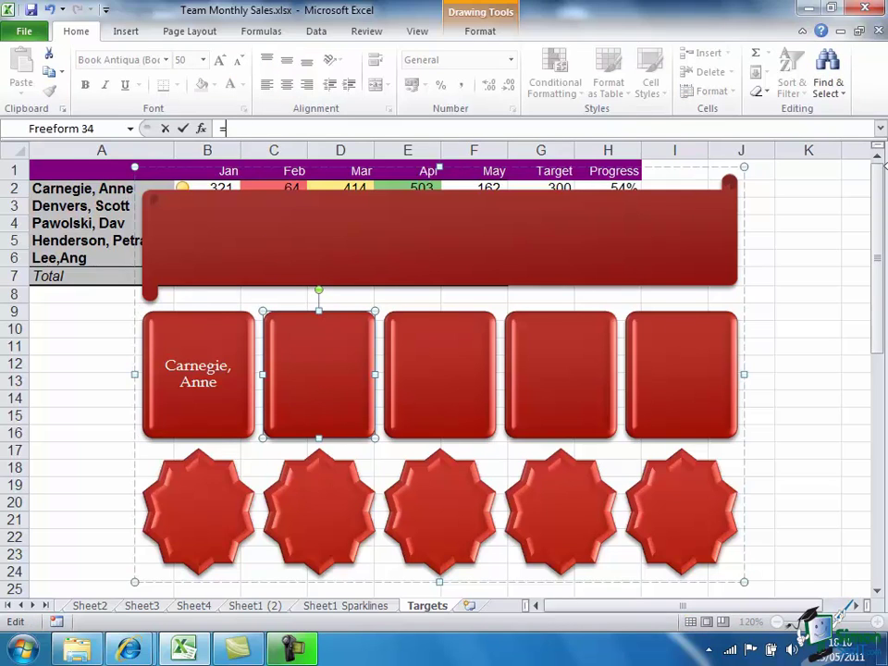
{"action": "type", "text": "A3"}
{"action": "left_click", "coordinate": [185, 129]}
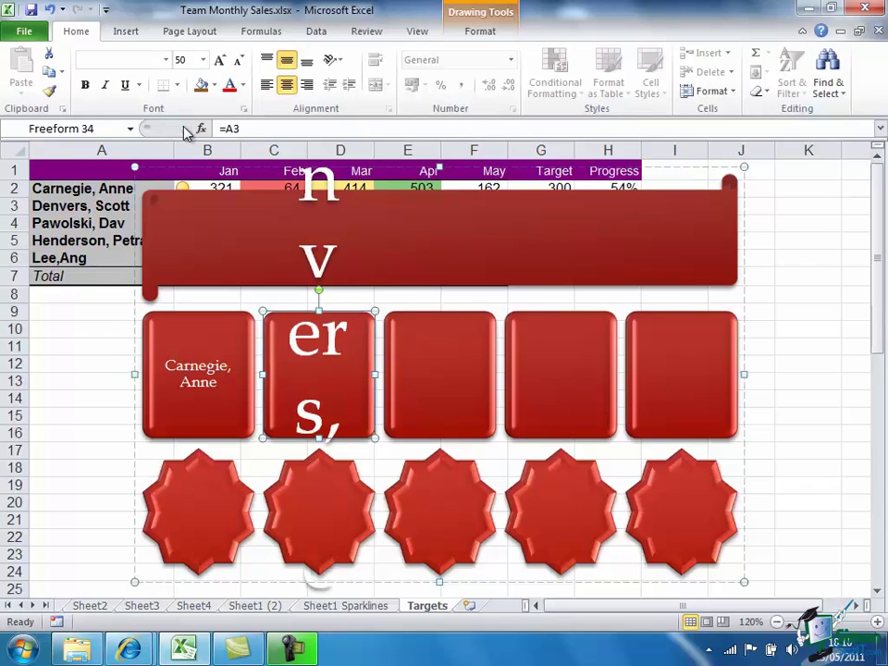
{"action": "left_click", "coordinate": [203, 59]}
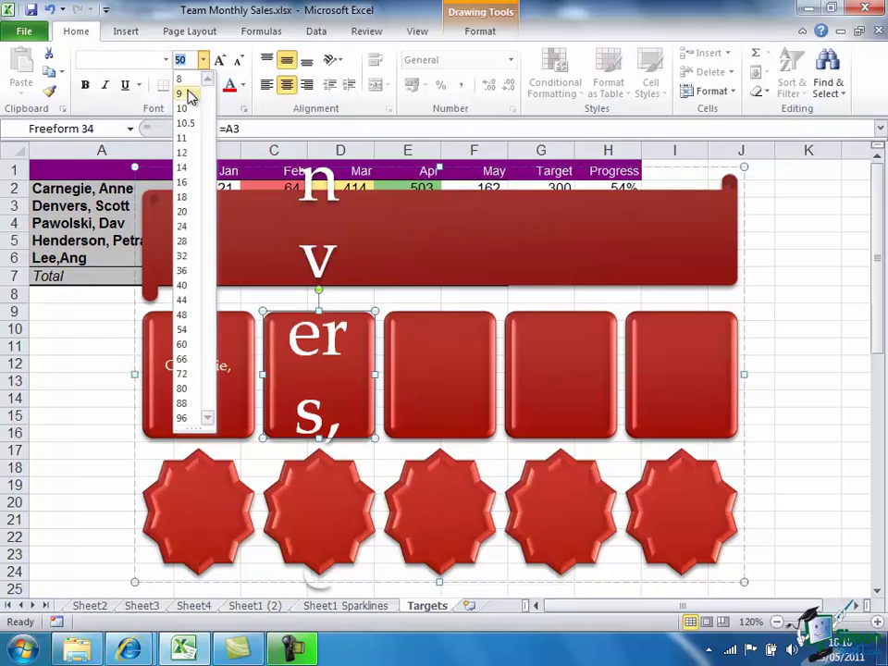
{"action": "left_click", "coordinate": [185, 138]}
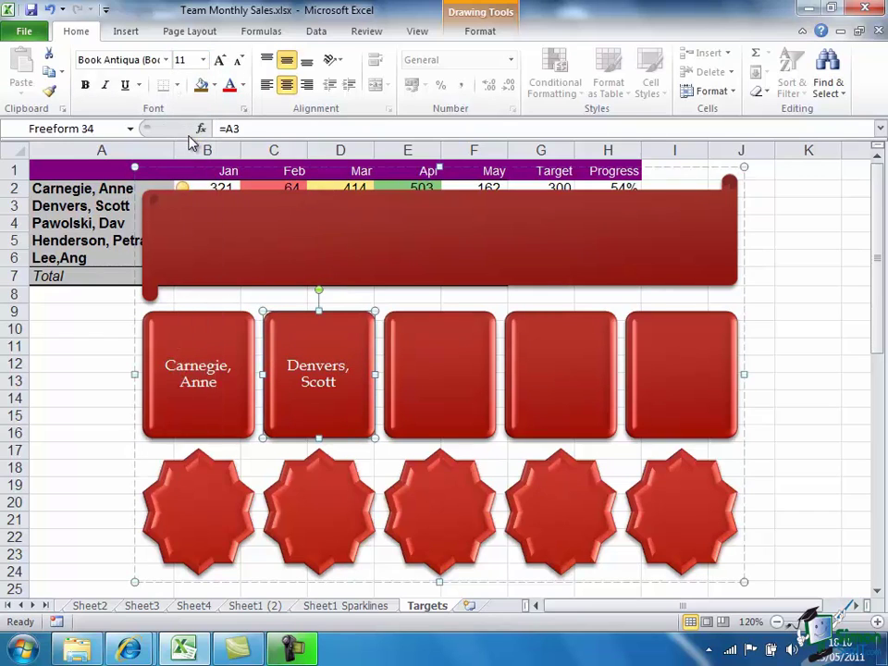
{"action": "left_click", "coordinate": [444, 376]}
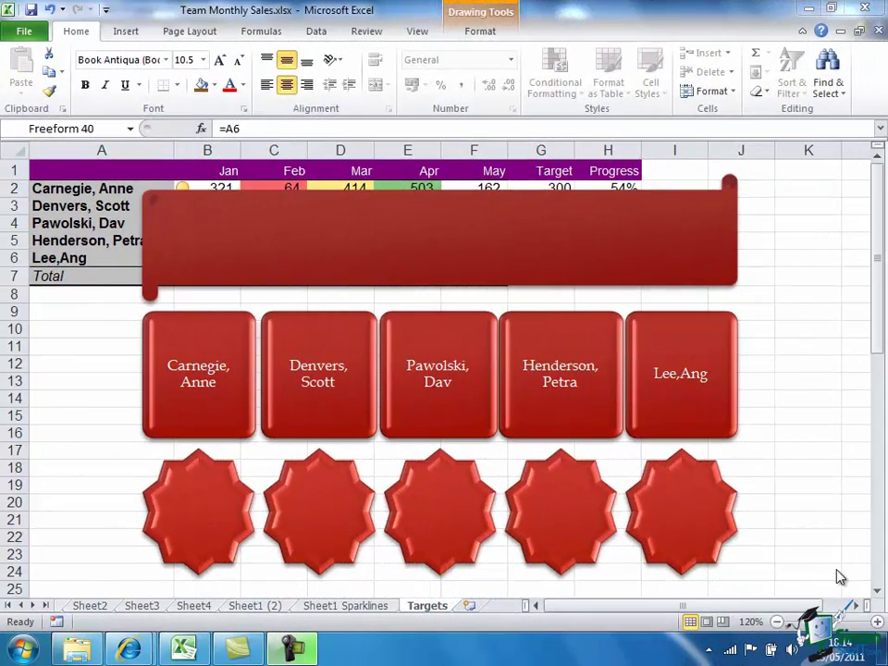
- Link the first star to progress cell H2 with the formula =H2
{"action": "left_click", "coordinate": [204, 509]}
{"action": "left_click", "coordinate": [203, 509]}
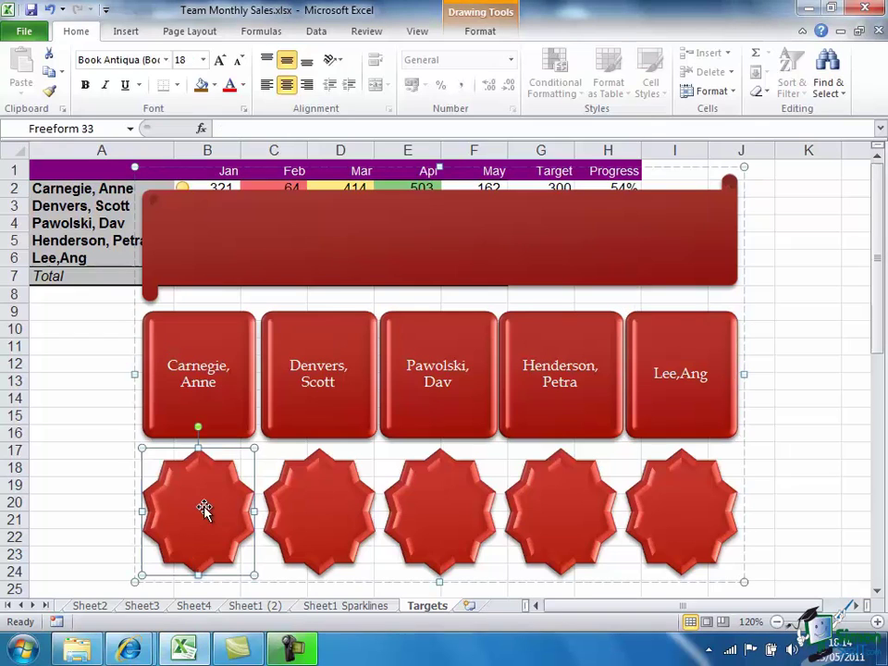
{"action": "left_click", "coordinate": [232, 127]}
{"action": "type", "text": "=H2"}
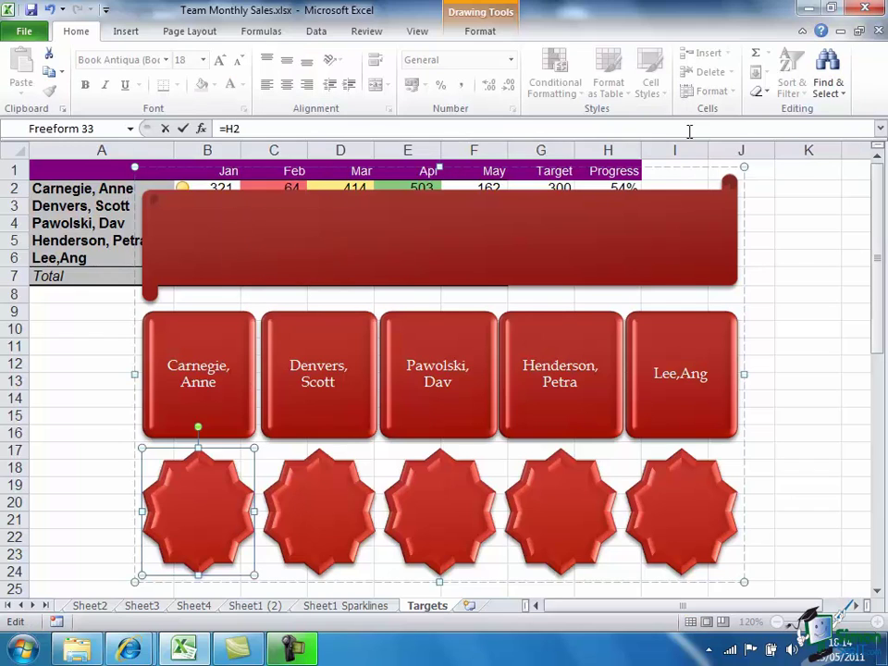
{"action": "left_click", "coordinate": [184, 128]}
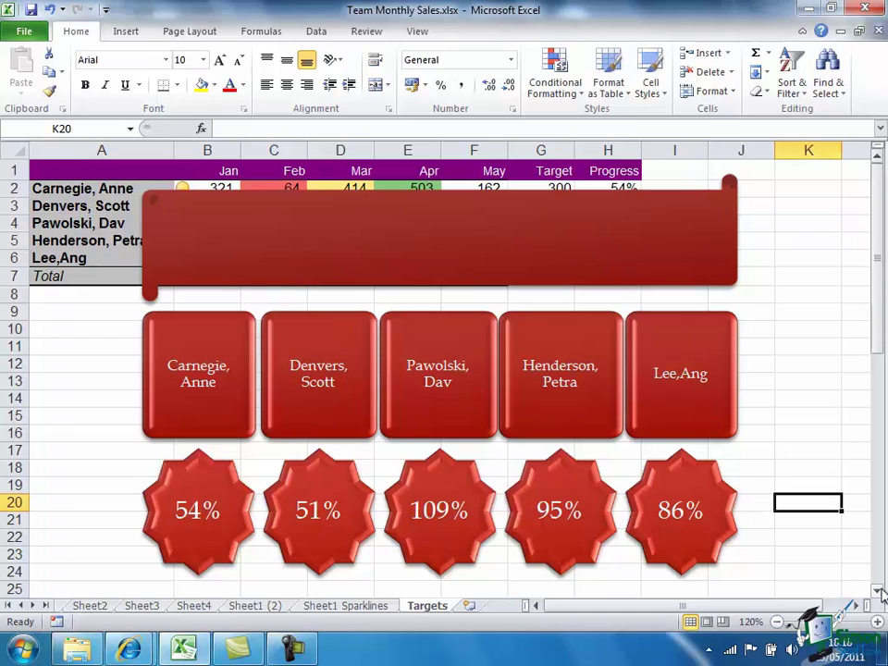
- Enter ="Team progress as at " & TEXT(NOW(), "MMM DD, HH:MM") in cell B32
{"action": "left_click", "coordinate": [877, 592]}
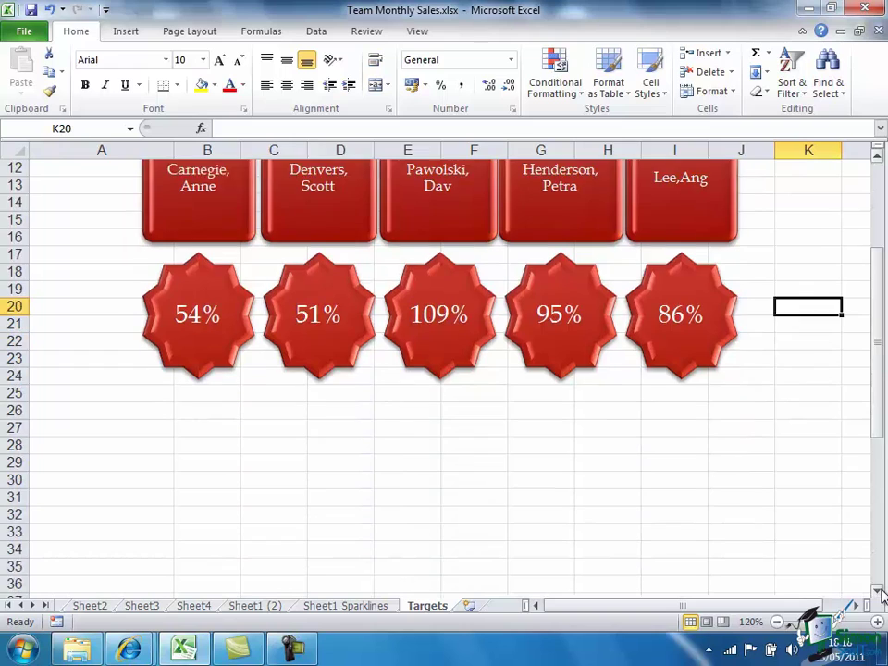
{"action": "left_click", "coordinate": [877, 592]}
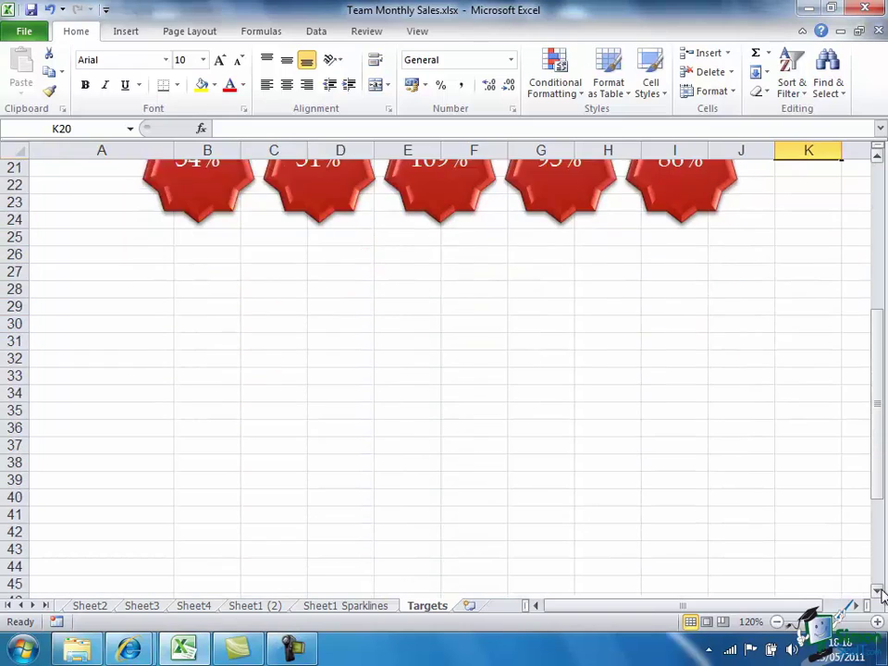
{"action": "left_click", "coordinate": [199, 290]}
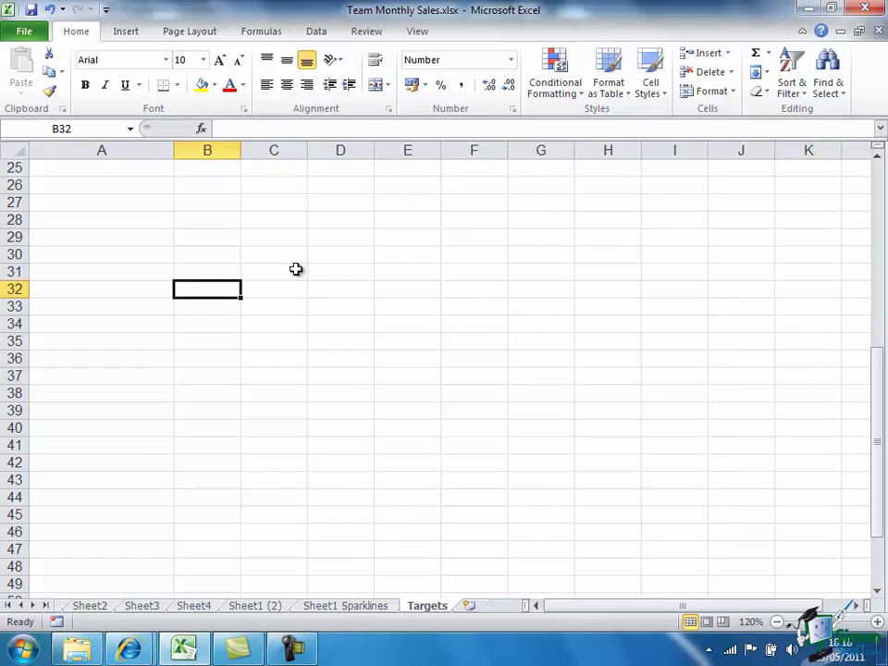
{"action": "left_click", "coordinate": [233, 129]}
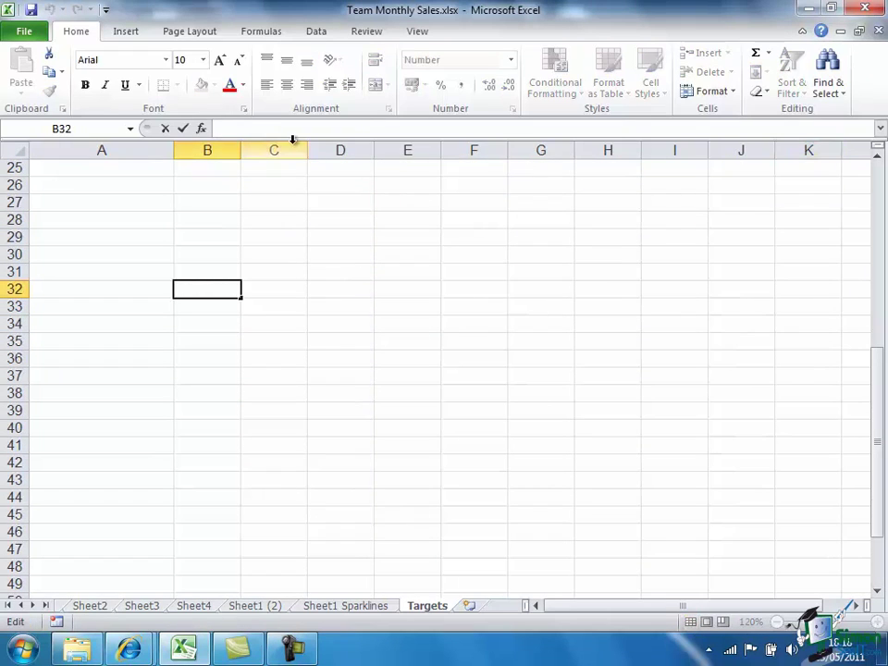
{"action": "type", "text": "="}
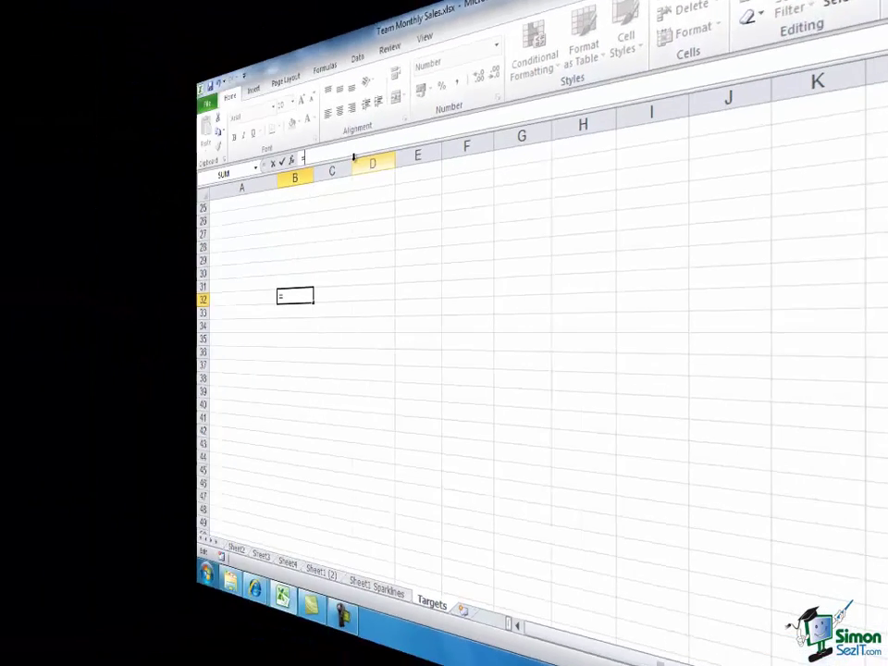
{"action": "type", "text": "\"Team pro"}
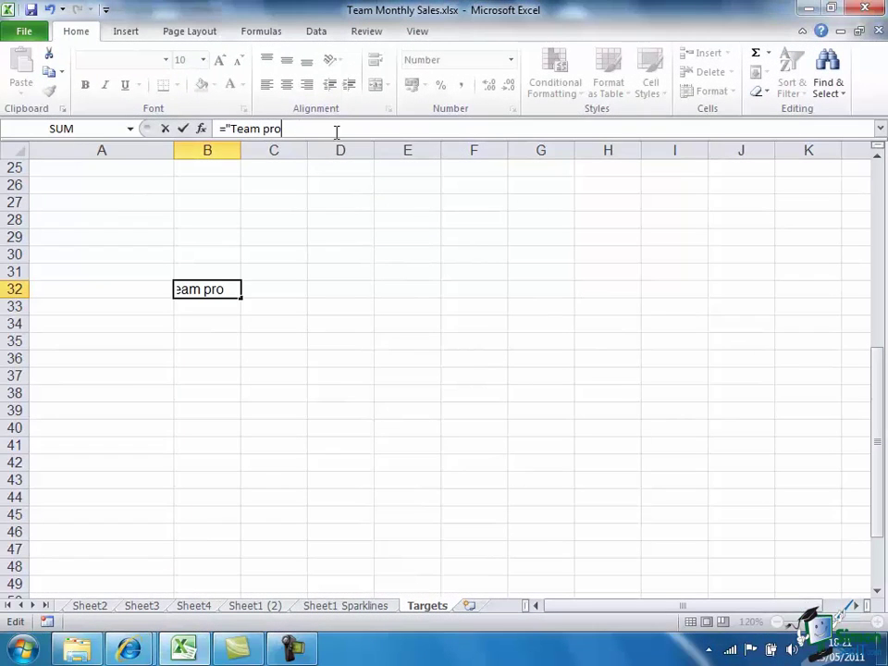
{"action": "type", "text": "gress as at"}
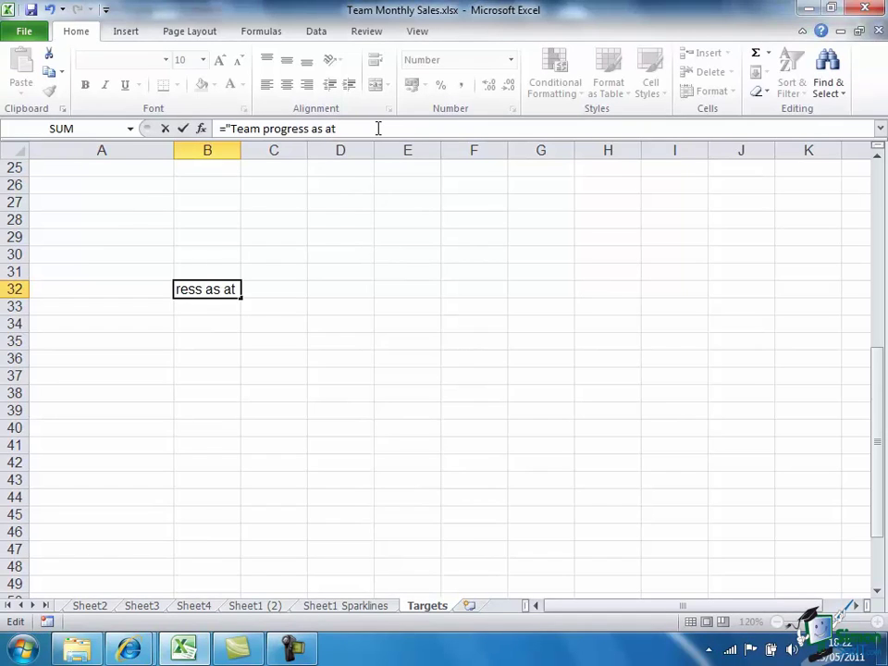
{"action": "type", "text": " \" & T"}
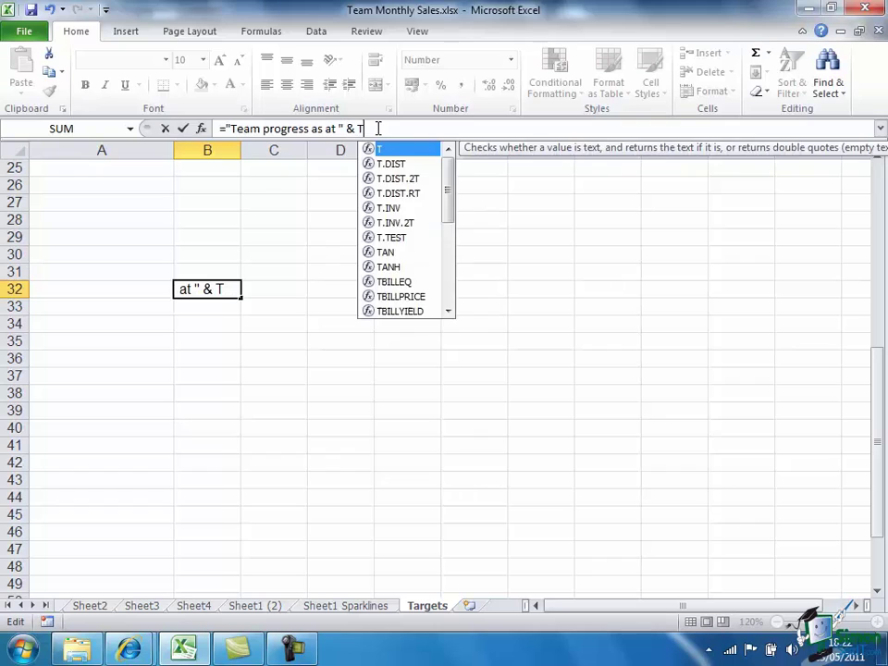
{"action": "type", "text": "EXT"}
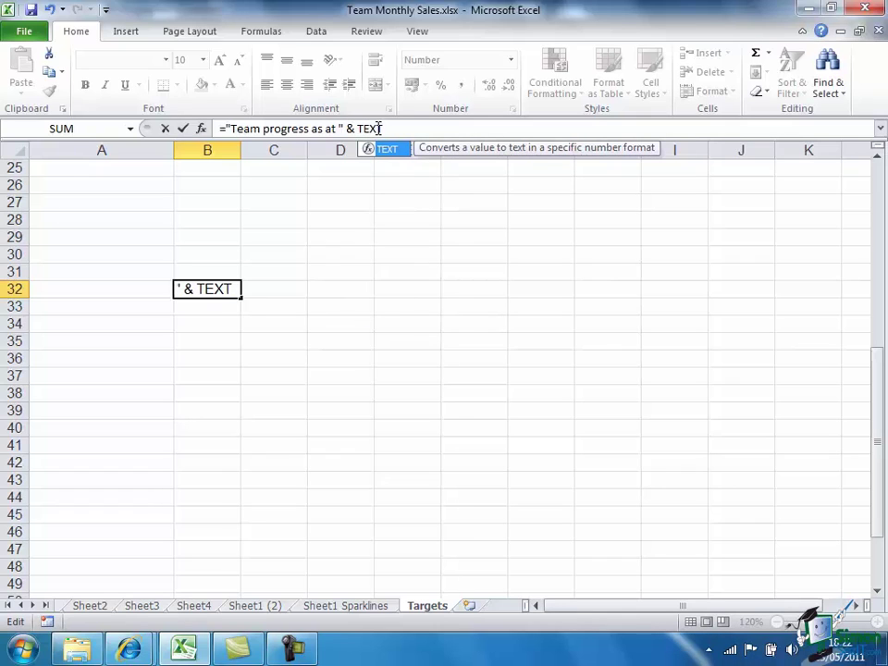
{"action": "type", "text": "("}
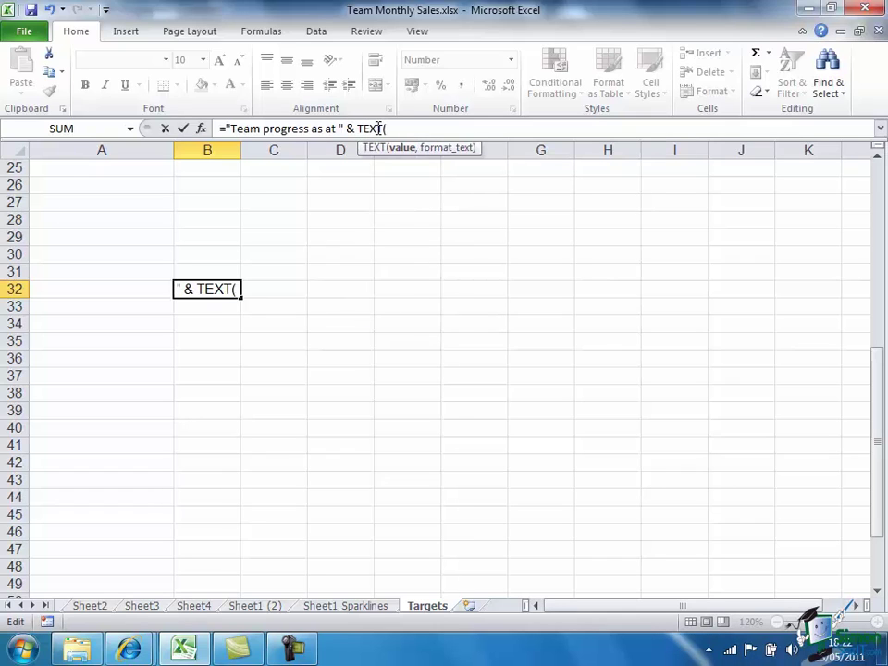
{"action": "type", "text": "NOW("}
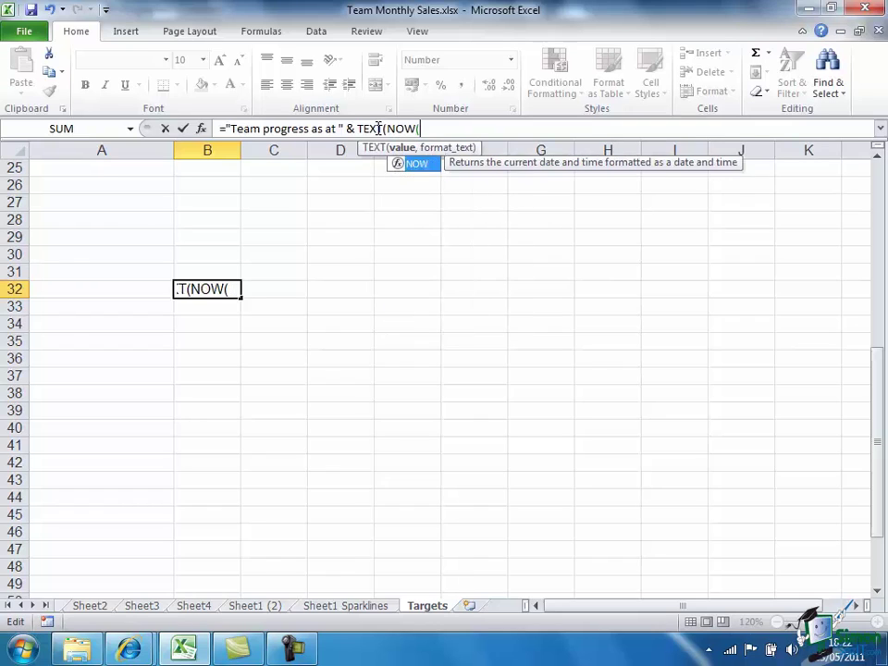
{"action": "type", "text": "), \""}
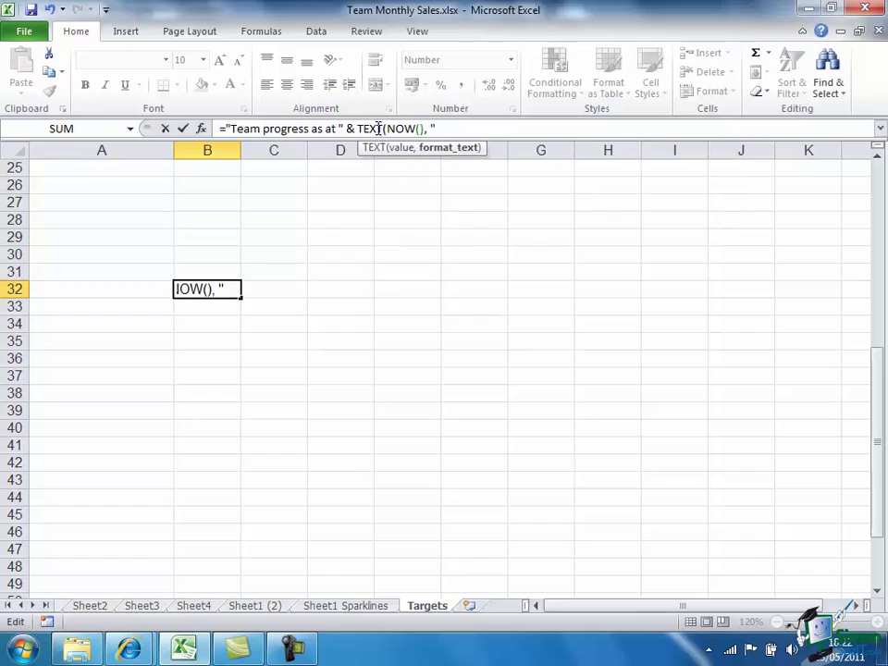
{"action": "type", "text": "MMM "}
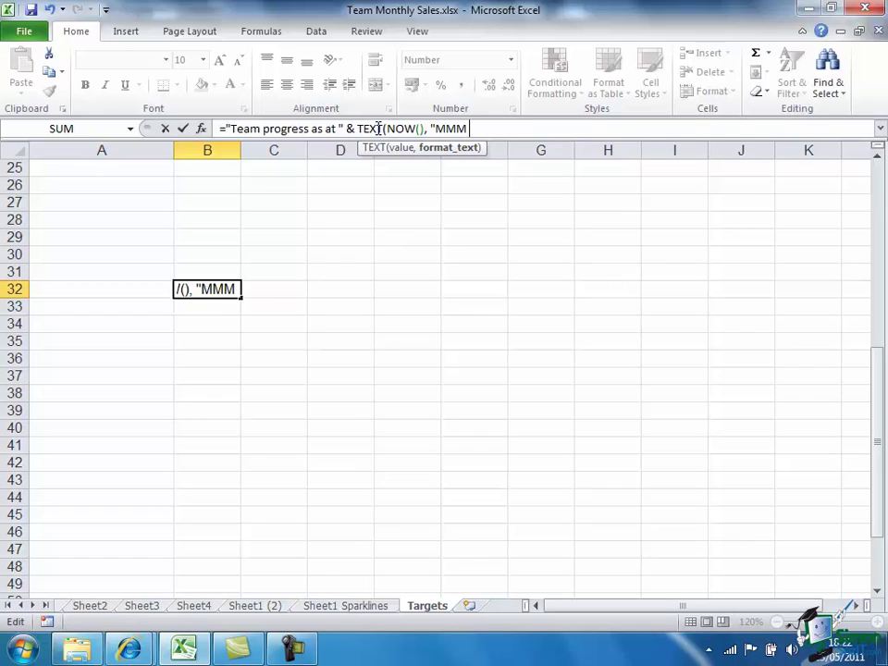
{"action": "type", "text": "DD"}
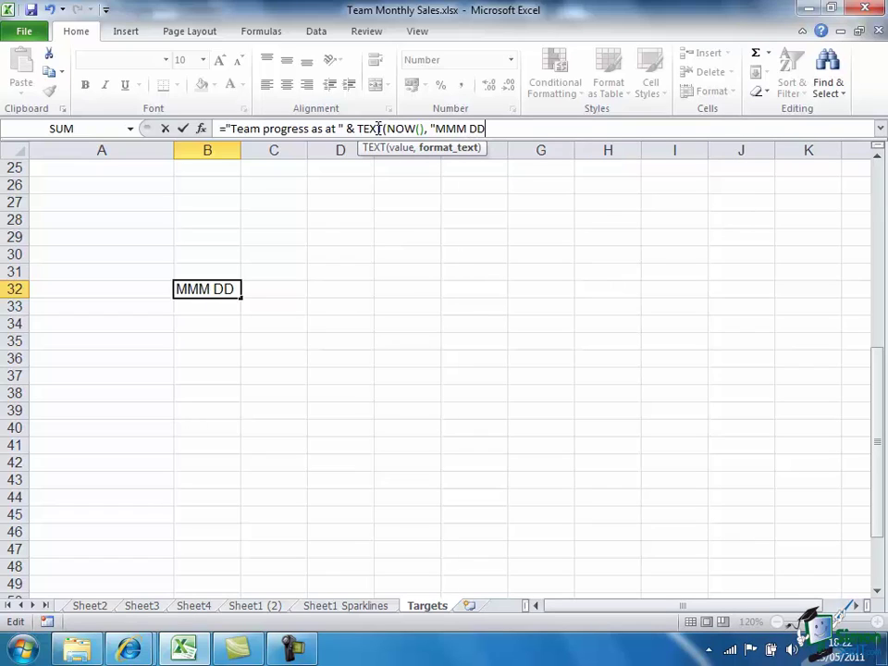
{"action": "type", "text": ", HH:MM"}
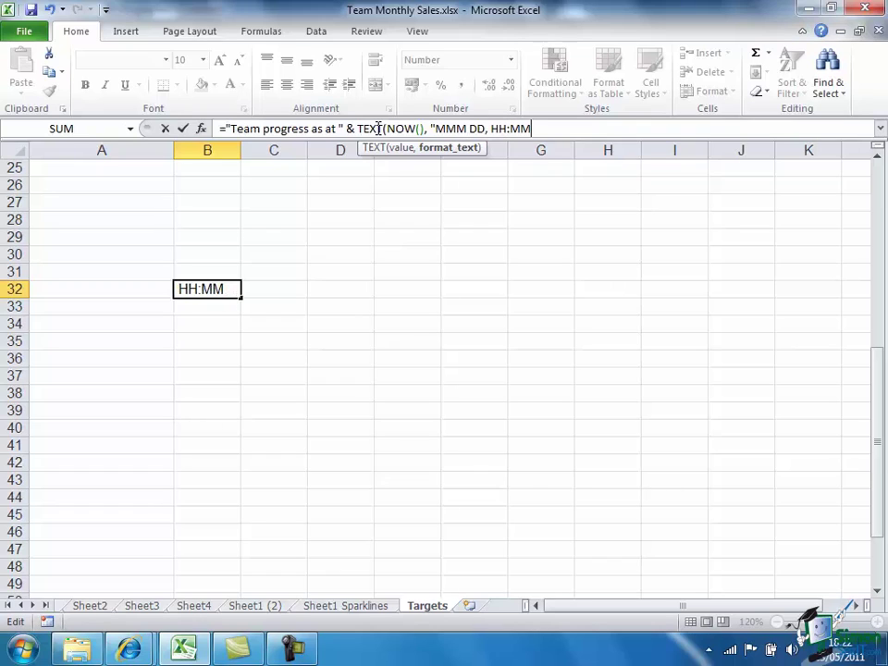
{"action": "type", "text": "\")"}
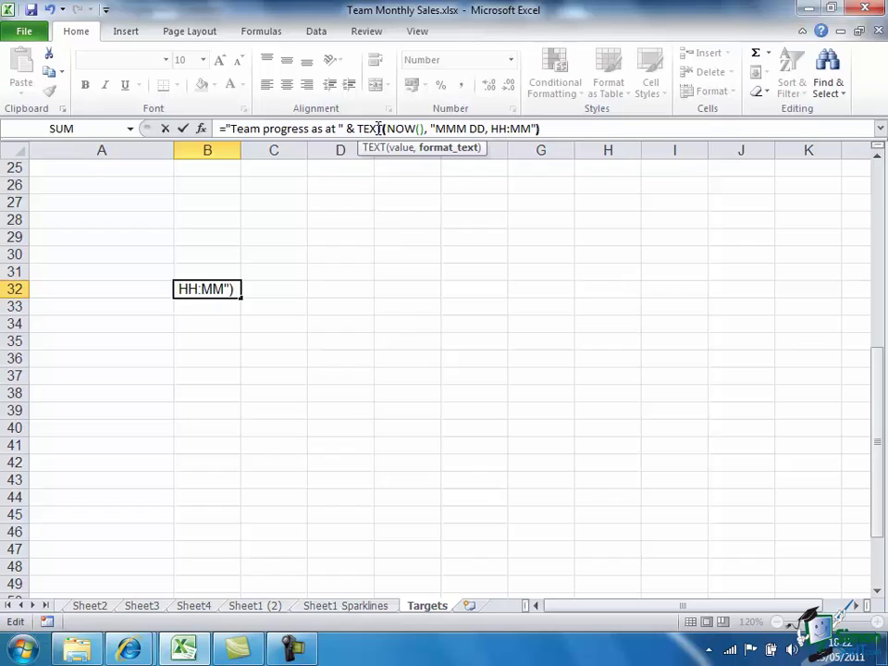
{"action": "left_click", "coordinate": [184, 129]}
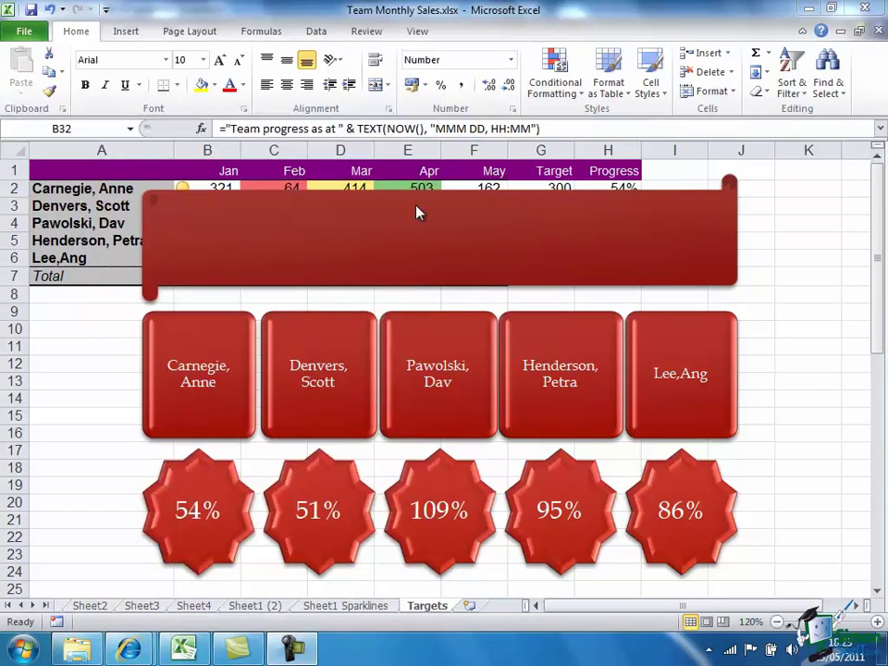
- Link the banner shape inside the group to cell B32 with =B32
{"action": "left_click", "coordinate": [419, 240]}
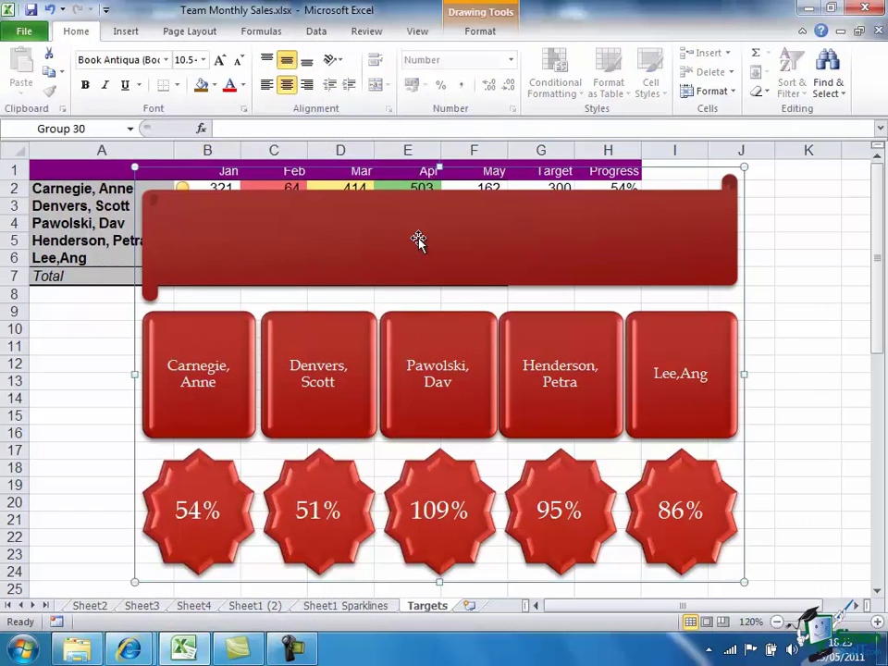
{"action": "left_click", "coordinate": [418, 240]}
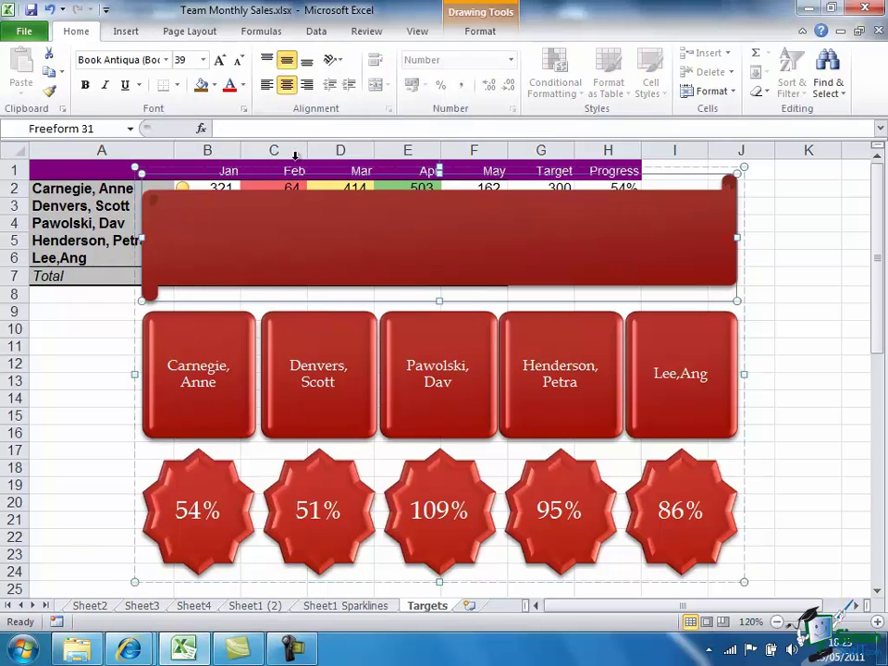
{"action": "left_click", "coordinate": [225, 130]}
{"action": "type", "text": "="}
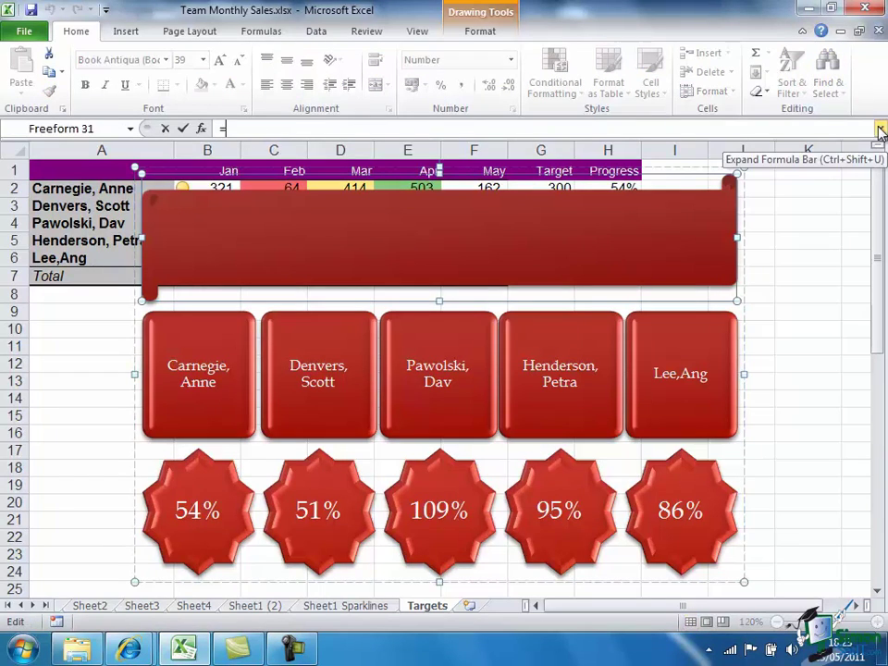
{"action": "type", "text": "B32"}
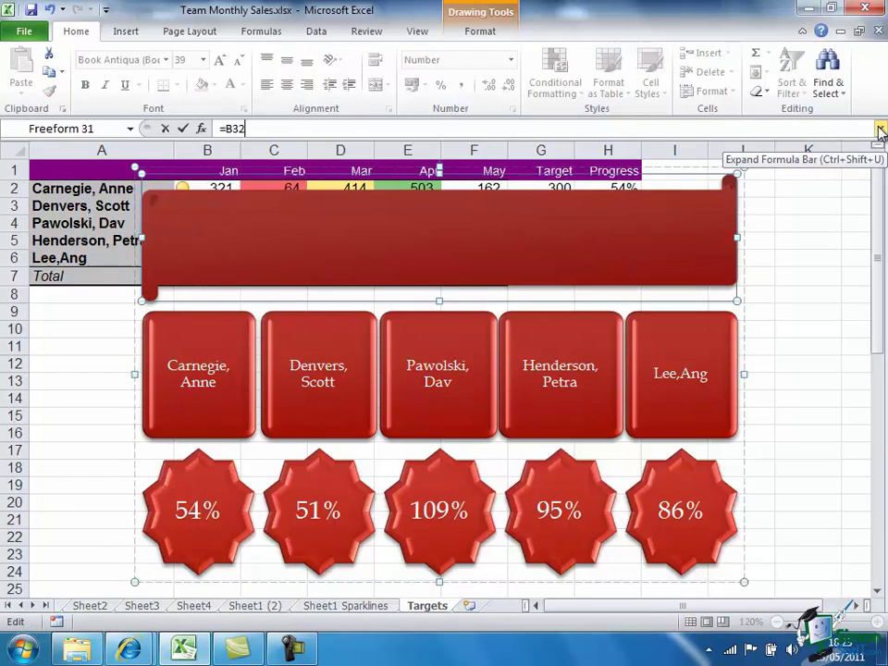
{"action": "left_click", "coordinate": [183, 128]}
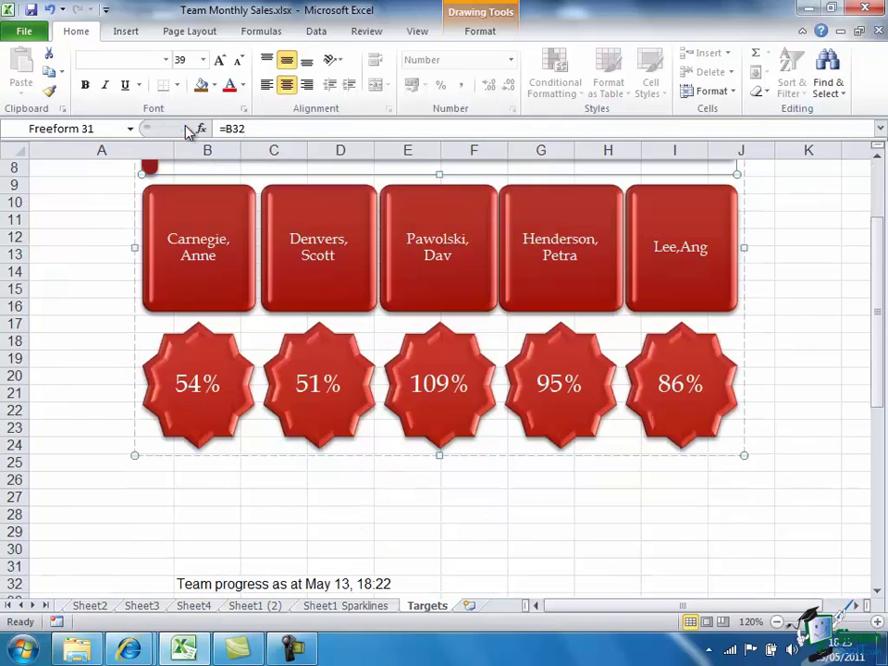
- Set the banner's text to font size 24
{"action": "left_click", "coordinate": [878, 157]}
{"action": "scroll", "coordinate": [879, 161], "scroll_direction": "up", "scroll_amount": 2}
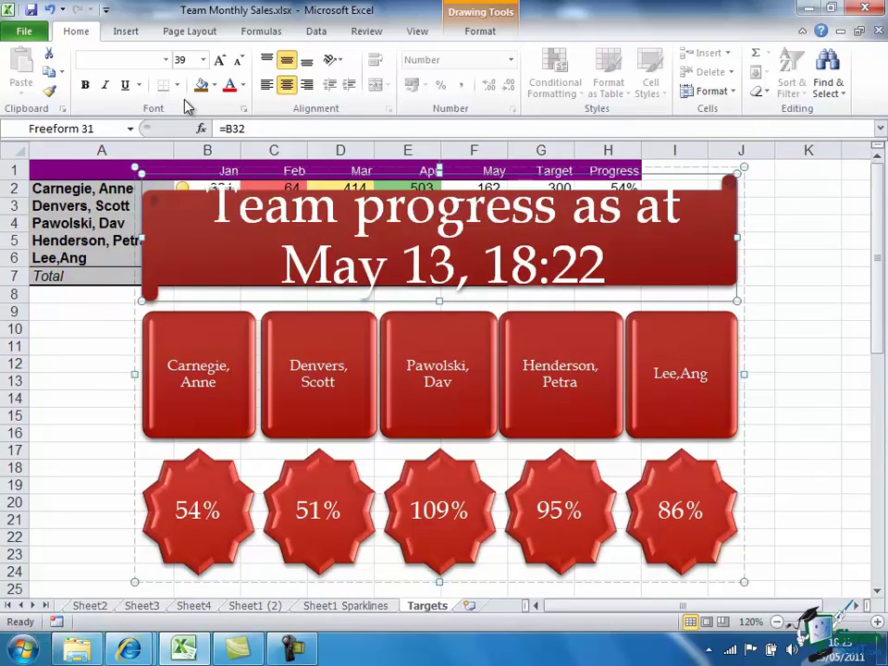
{"action": "left_click", "coordinate": [203, 60]}
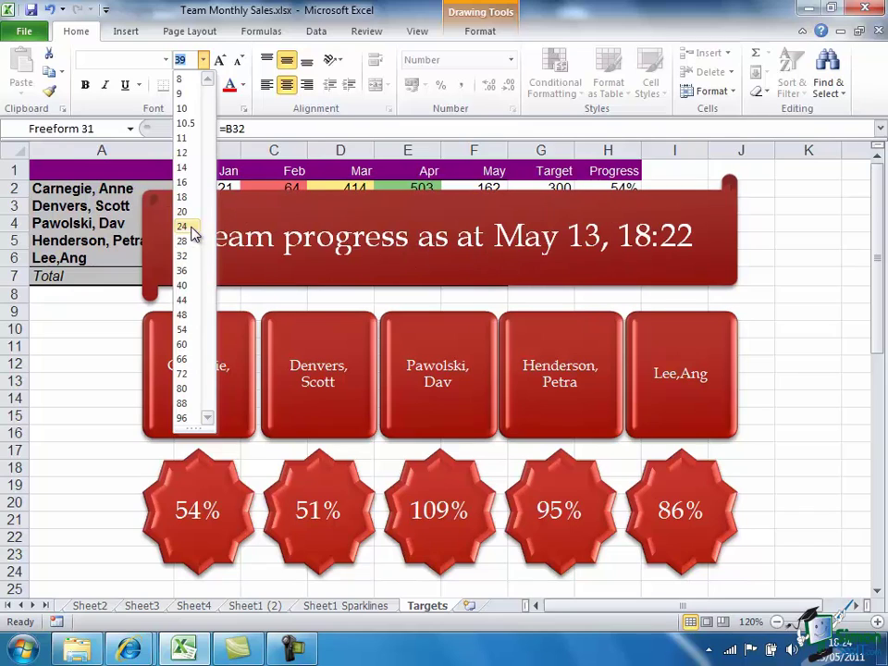
{"action": "left_click", "coordinate": [191, 227]}
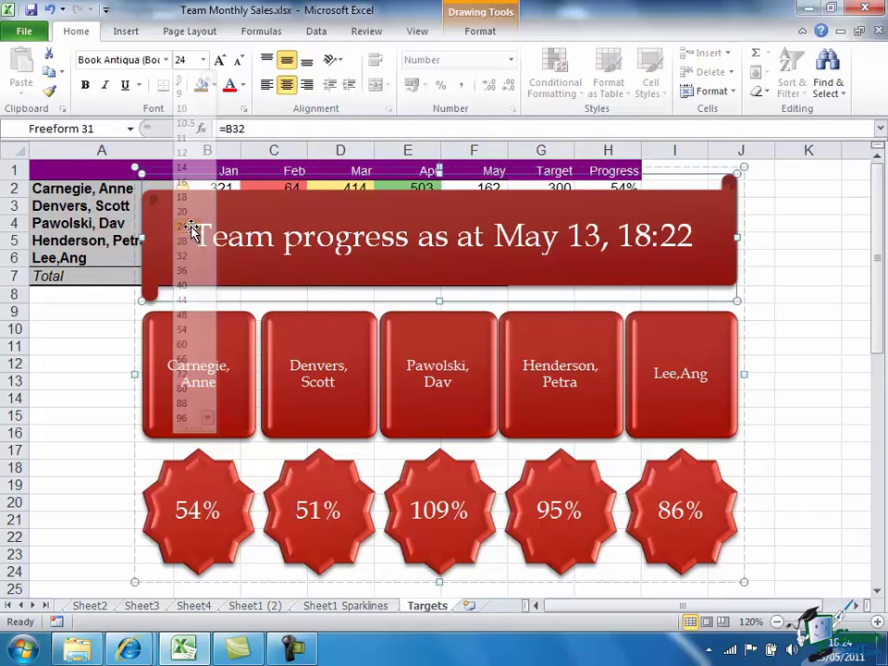
{"action": "left_click", "coordinate": [805, 345]}
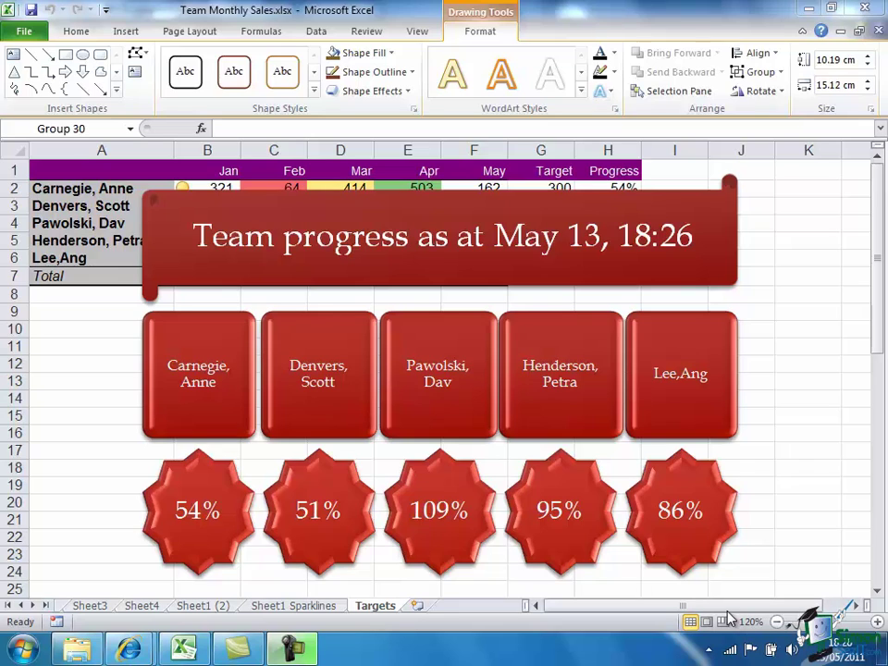
- Add a new Sheet7, then reselect the whole graphic group on Targets
{"action": "left_click", "coordinate": [421, 610]}
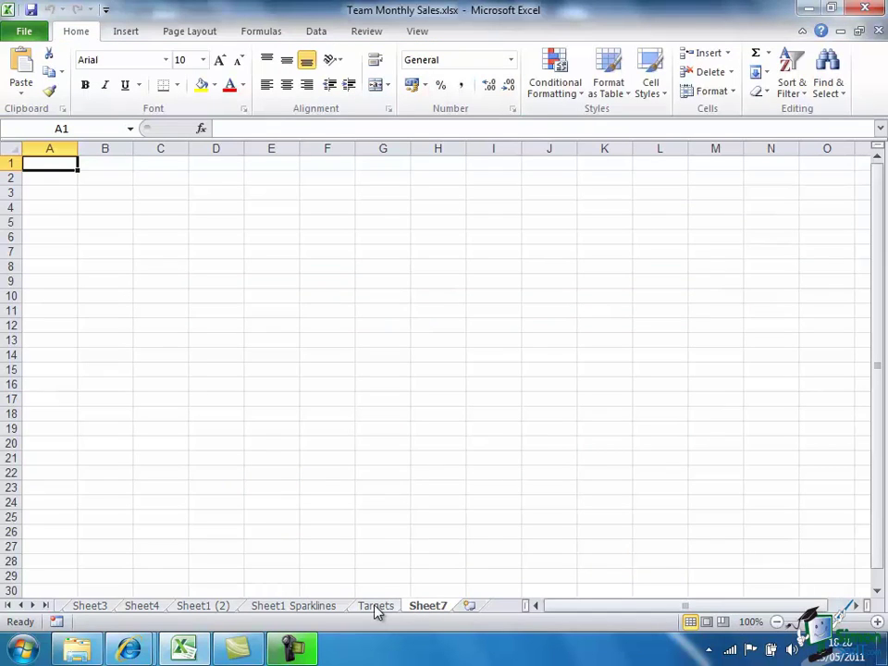
{"action": "left_click", "coordinate": [376, 607]}
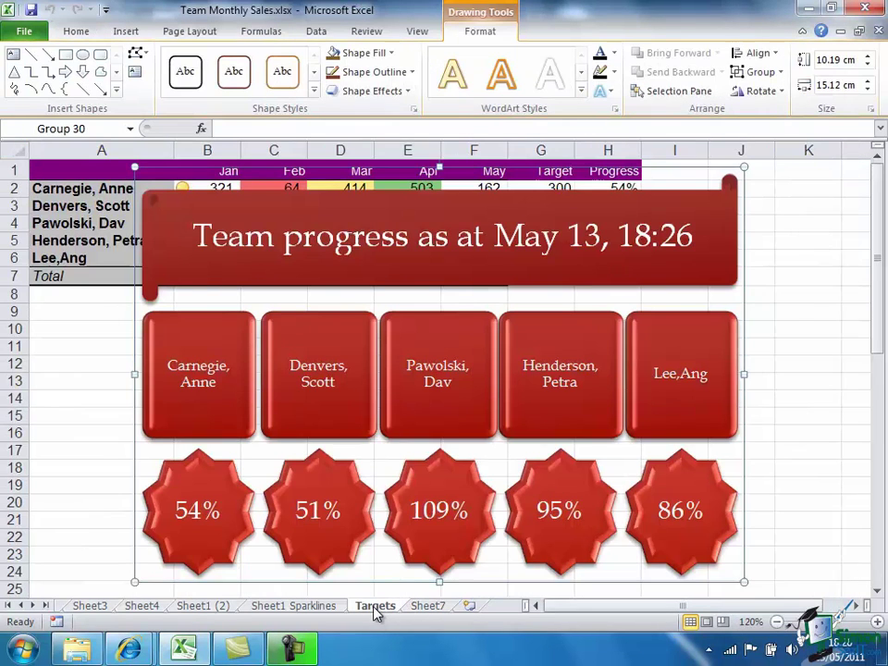
{"action": "left_click", "coordinate": [738, 175]}
{"action": "left_click", "coordinate": [713, 224]}
- Paste the graphic onto Sheet7 and move it toward the sheet centre
{"action": "left_click", "coordinate": [424, 607]}
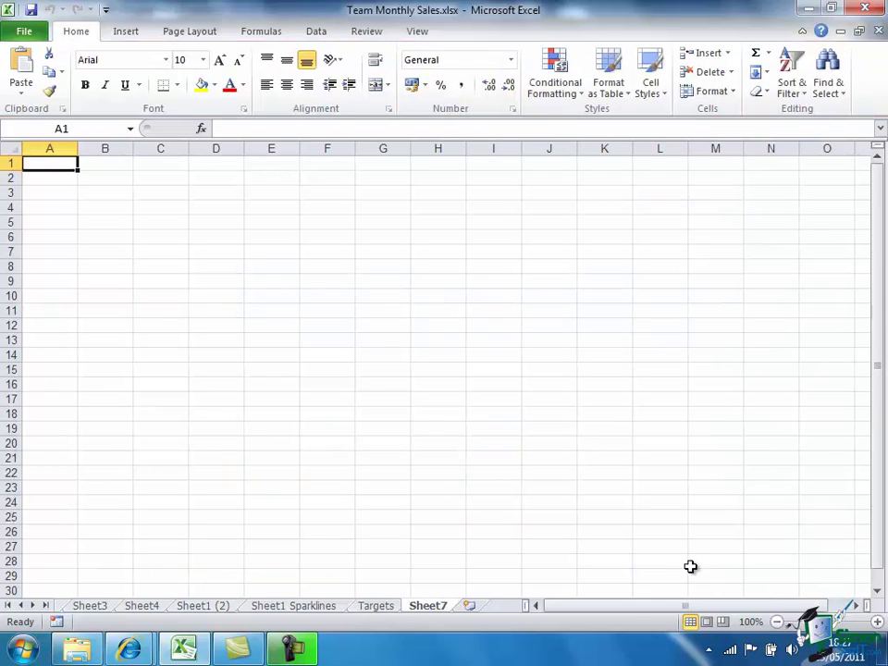
{"action": "key", "text": "ctrl+v"}
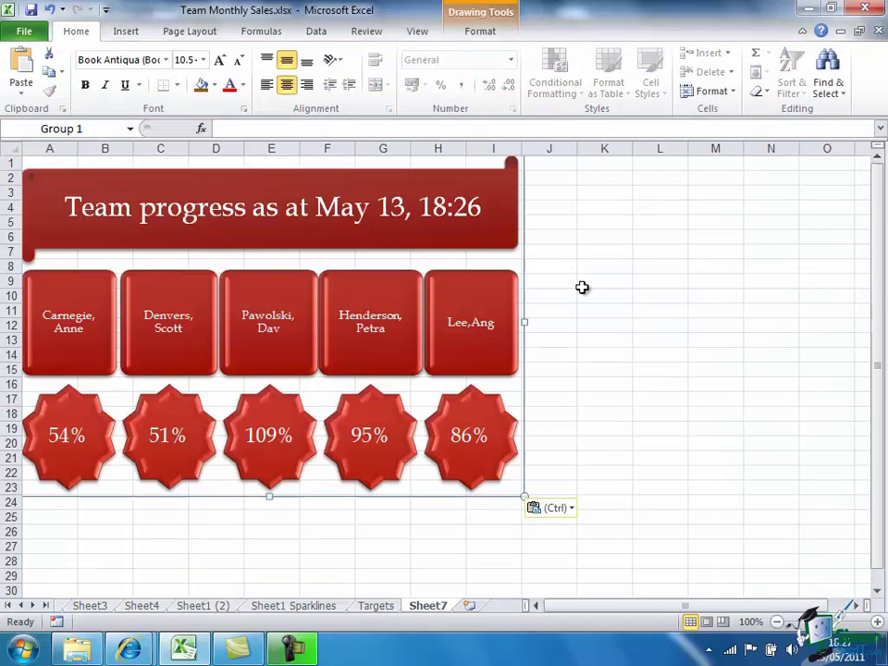
{"action": "left_click_drag", "start_coordinate": [520, 174], "coordinate": [579, 224]}
{"action": "left_click", "coordinate": [521, 264]}
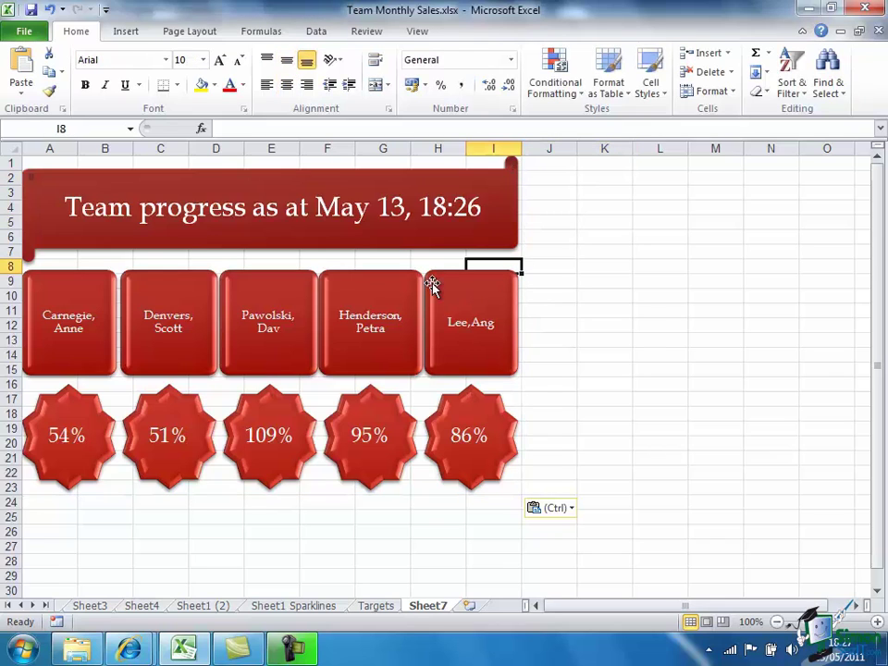
{"action": "mouse_move", "coordinate": [343, 197]}
{"action": "left_mouse_down"}
{"action": "mouse_move", "coordinate": [333, 184]}
{"action": "mouse_move", "coordinate": [509, 244]}
{"action": "left_mouse_up"}
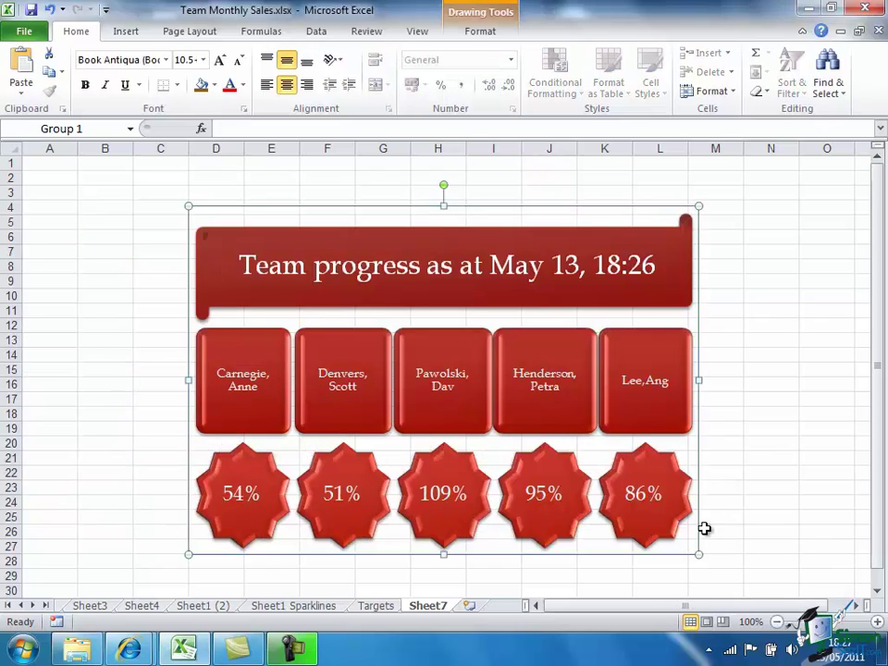